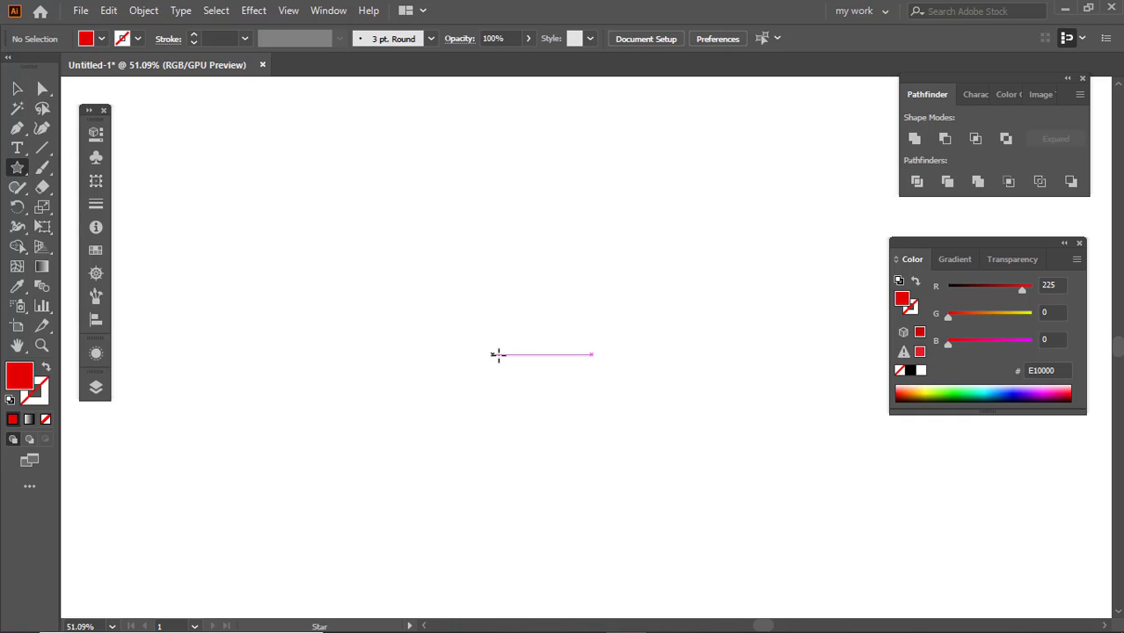
# Draw a red three-point star triangle and round all its corners
pyautogui.moveTo(446, 331); pyautogui.dragTo(510, 375)
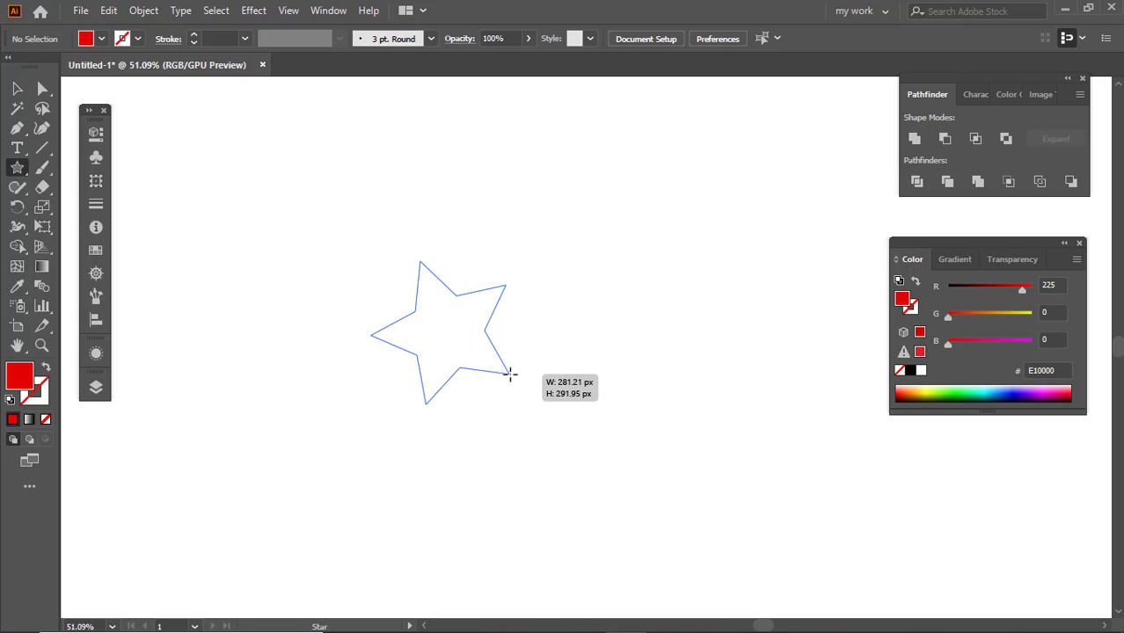
pyautogui.press('Down')
pyautogui.press('Down')
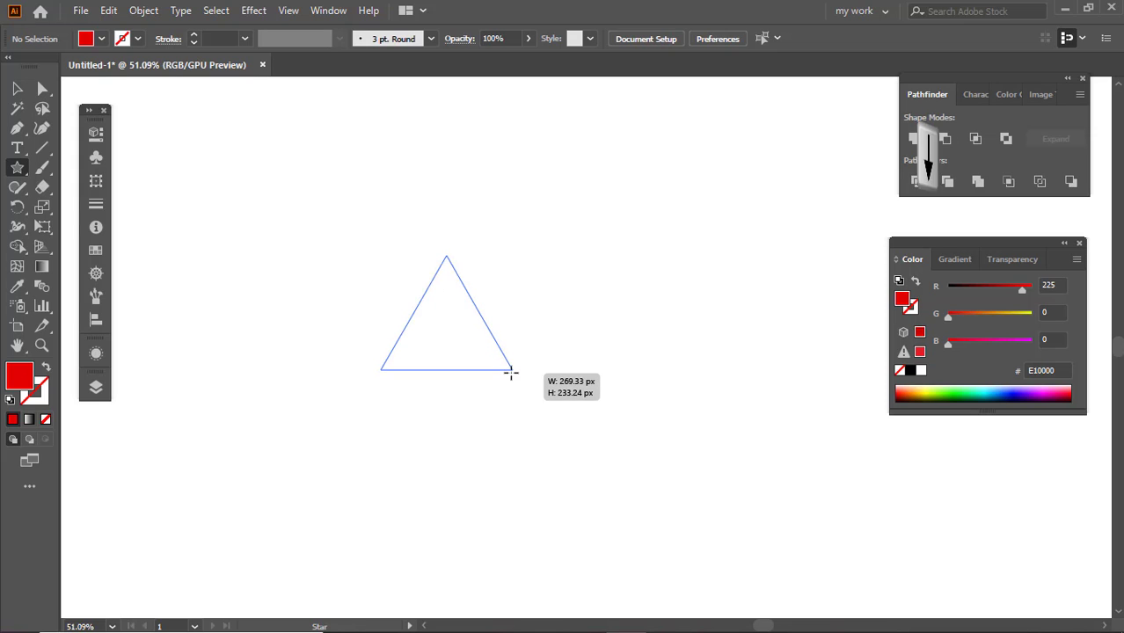
pyautogui.moveTo(511, 374); pyautogui.dragTo(509, 372)
pyautogui.click(32, 89)
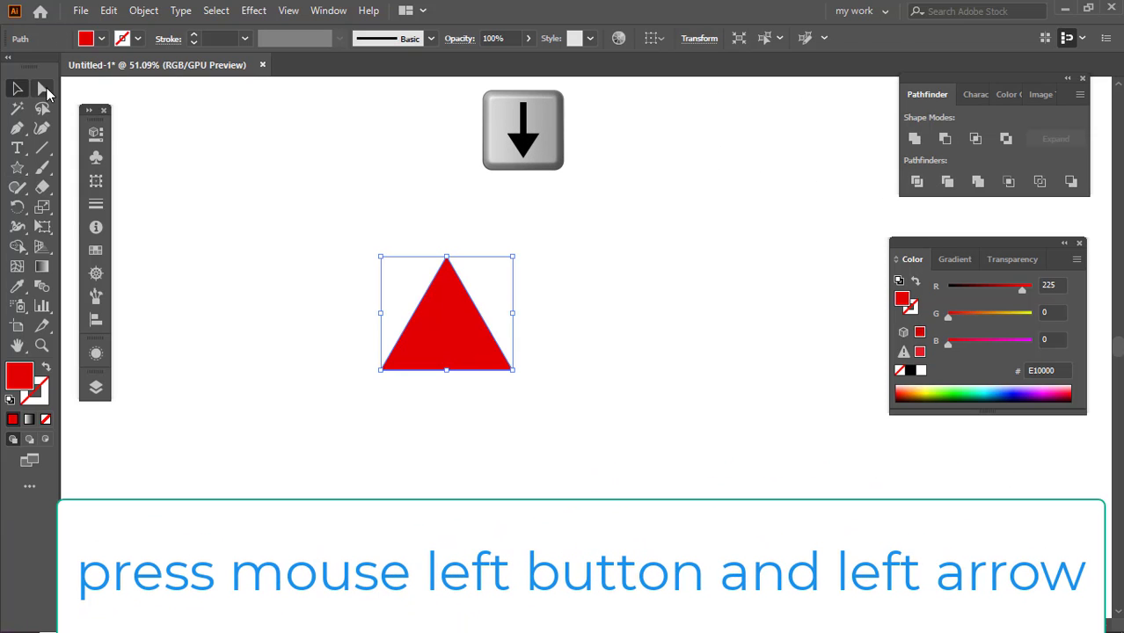
pyautogui.click(44, 90)
pyautogui.moveTo(445, 274); pyautogui.dragTo(444, 296)
# Enlarge the rounded triangle and move it to the left
pyautogui.click(17, 91)
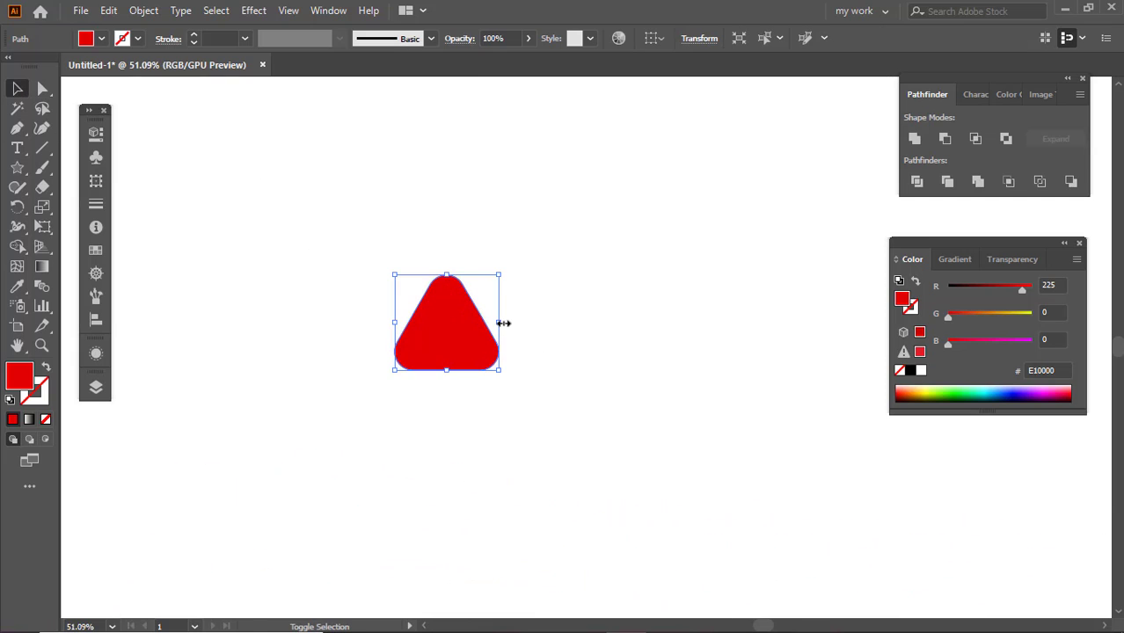
pyautogui.moveTo(503, 323); pyautogui.dragTo(571, 322)
pyautogui.moveTo(509, 347); pyautogui.dragTo(456, 339)
pyautogui.click(514, 319)
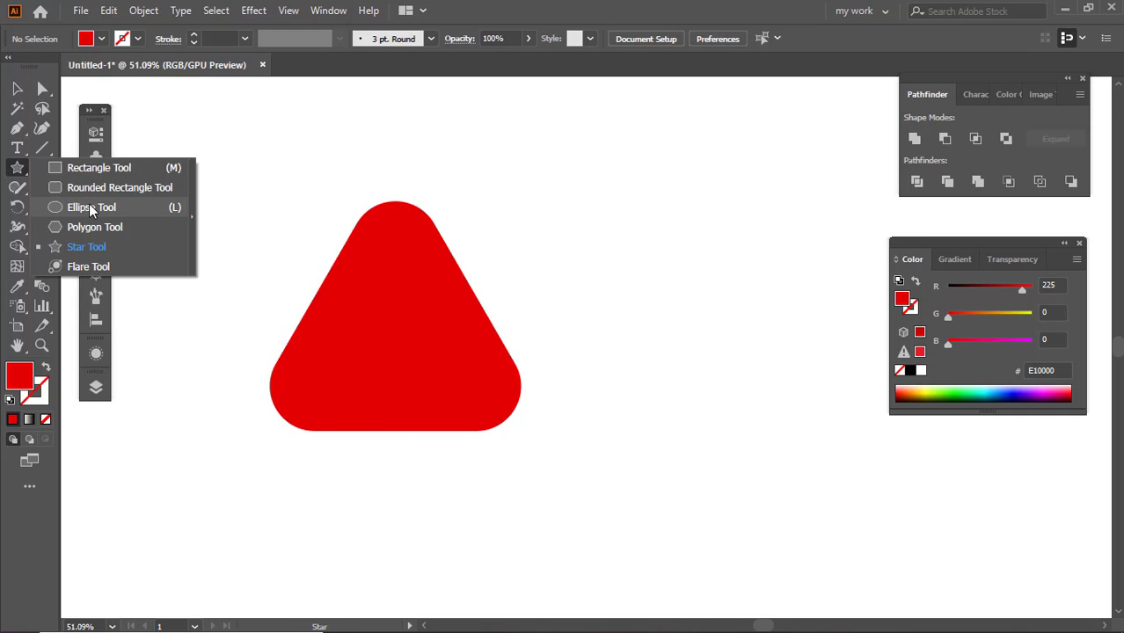
# Draw a wide ellipse right of the triangle and fill it black
pyautogui.moveTo(20, 174); pyautogui.dragTo(89, 203)
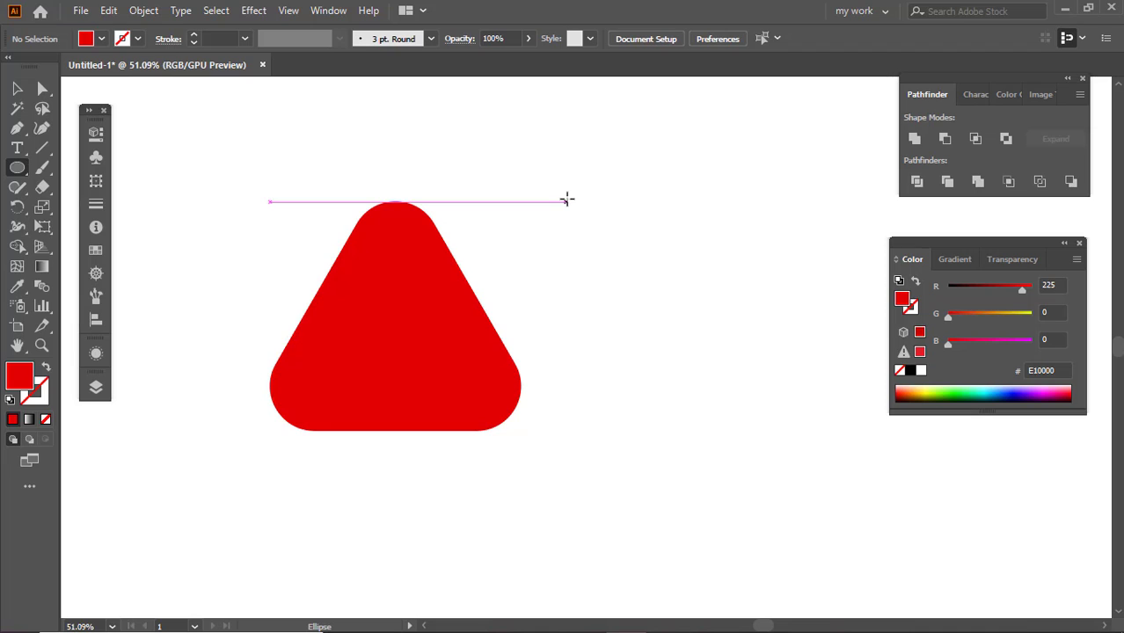
pyautogui.moveTo(566, 201)
pyautogui.mouseDown()
pyautogui.moveTo(745, 273)
pyautogui.moveTo(741, 307)
pyautogui.moveTo(745, 292)
pyautogui.mouseUp()
pyautogui.press('v')
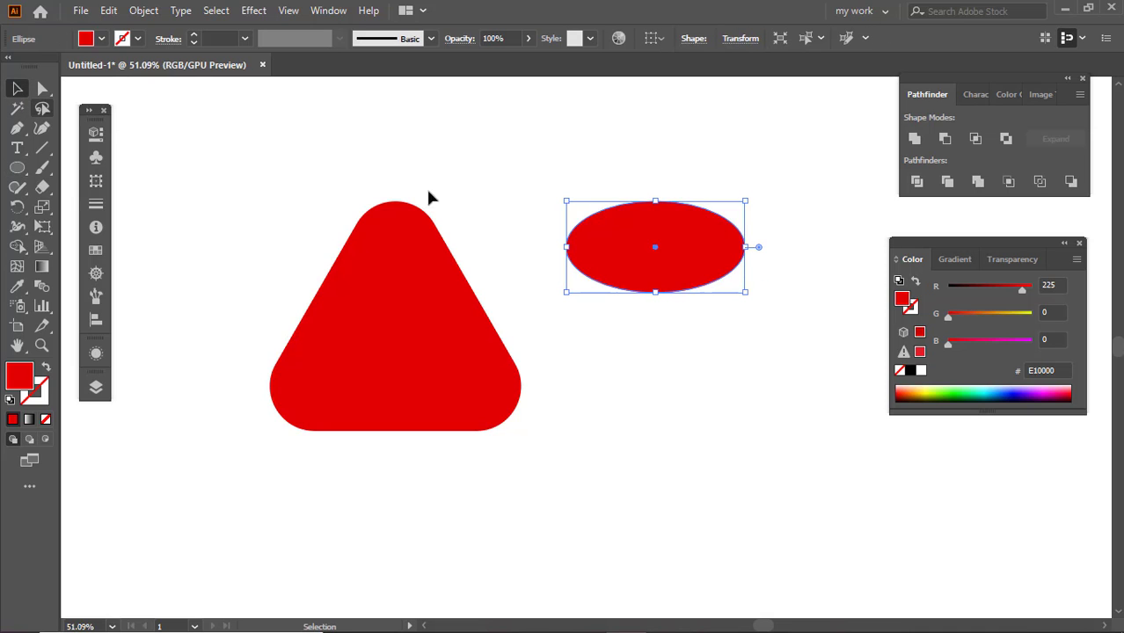
pyautogui.moveTo(1022, 286); pyautogui.dragTo(950, 286)
pyautogui.click(807, 253)
pyautogui.click(722, 256)
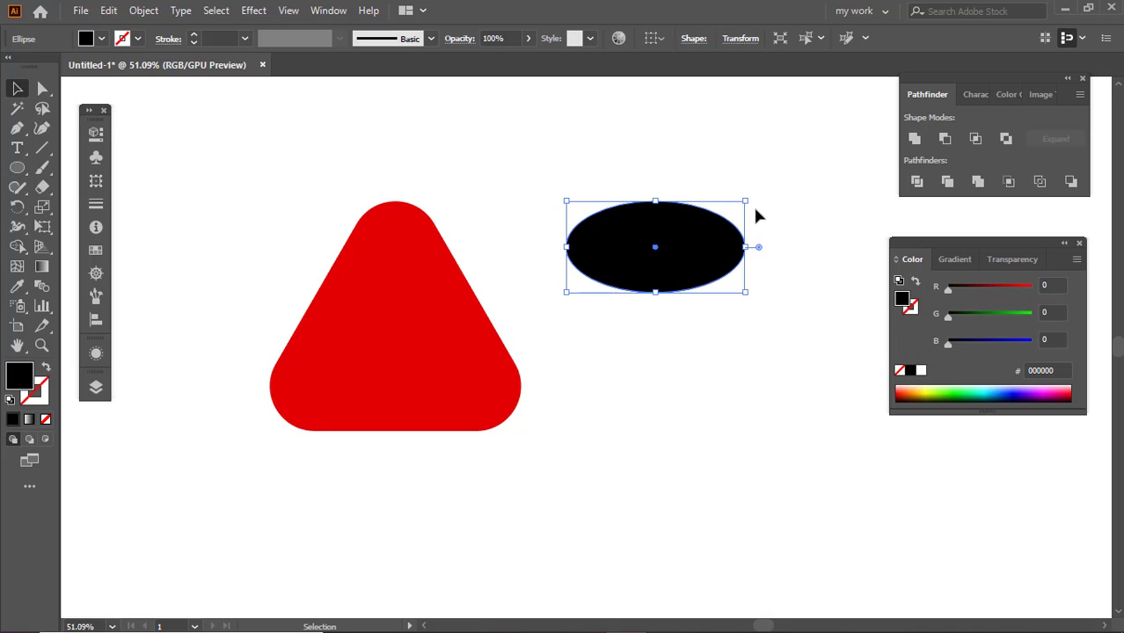
# Rotate the ellipse about 25° and resize it over the triangle's upper right
pyautogui.moveTo(749, 193); pyautogui.dragTo(707, 186)
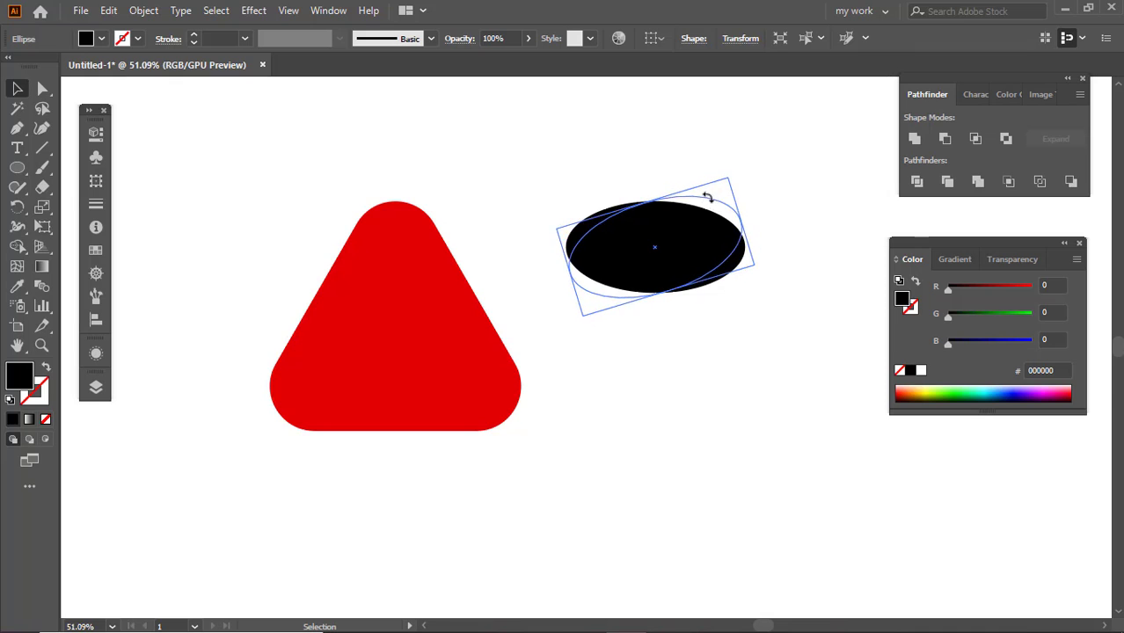
pyautogui.moveTo(689, 233)
pyautogui.mouseDown()
pyautogui.moveTo(505, 287)
pyautogui.moveTo(506, 313)
pyautogui.moveTo(585, 349)
pyautogui.moveTo(559, 339)
pyautogui.mouseUp()
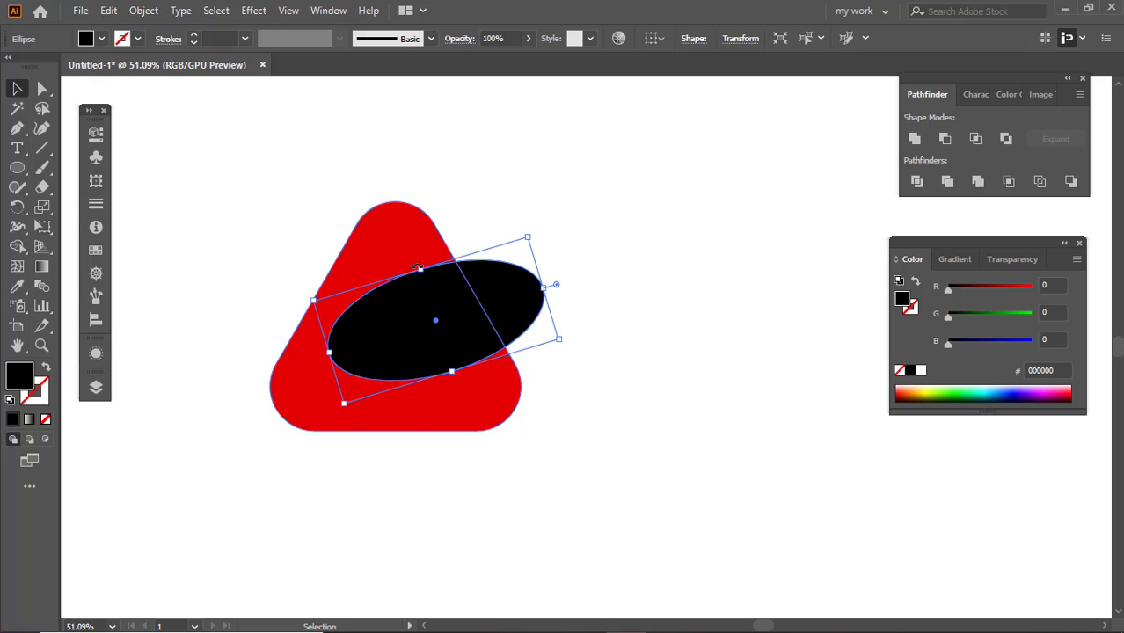
pyautogui.moveTo(420, 268); pyautogui.dragTo(420, 255)
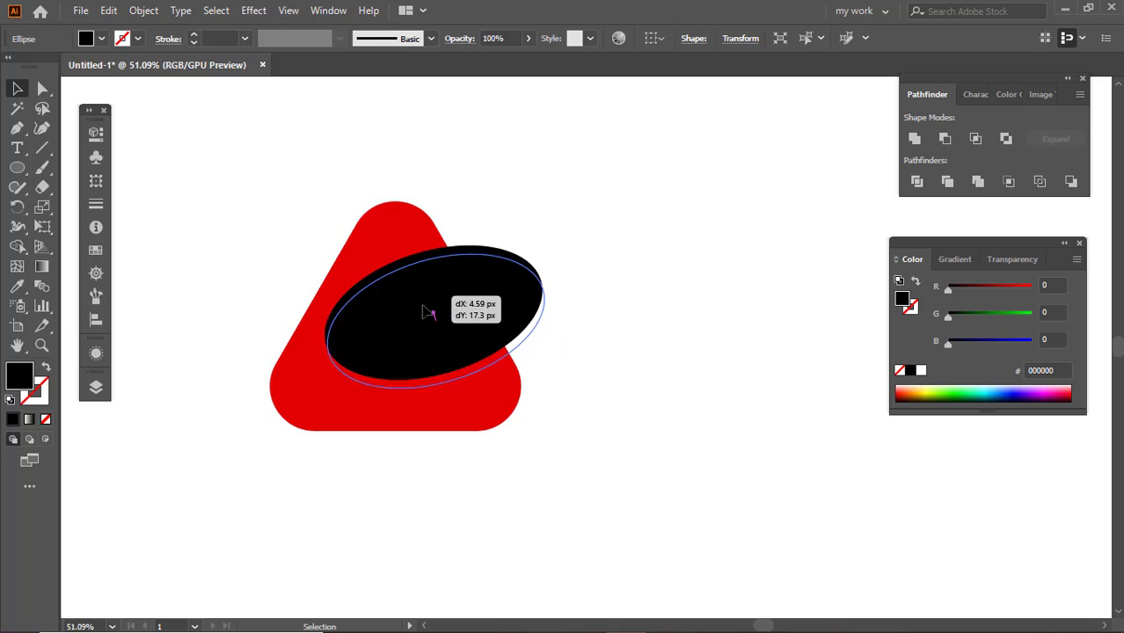
pyautogui.moveTo(421, 297); pyautogui.dragTo(428, 325)
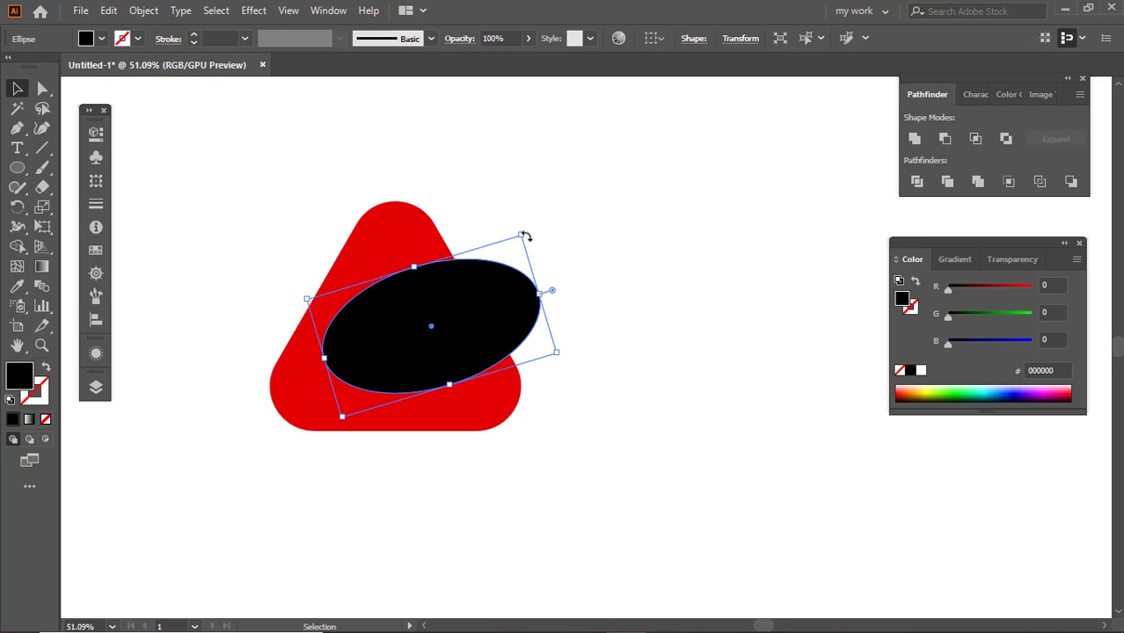
pyautogui.moveTo(529, 226); pyautogui.dragTo(521, 227)
pyautogui.moveTo(480, 303); pyautogui.dragTo(483, 316)
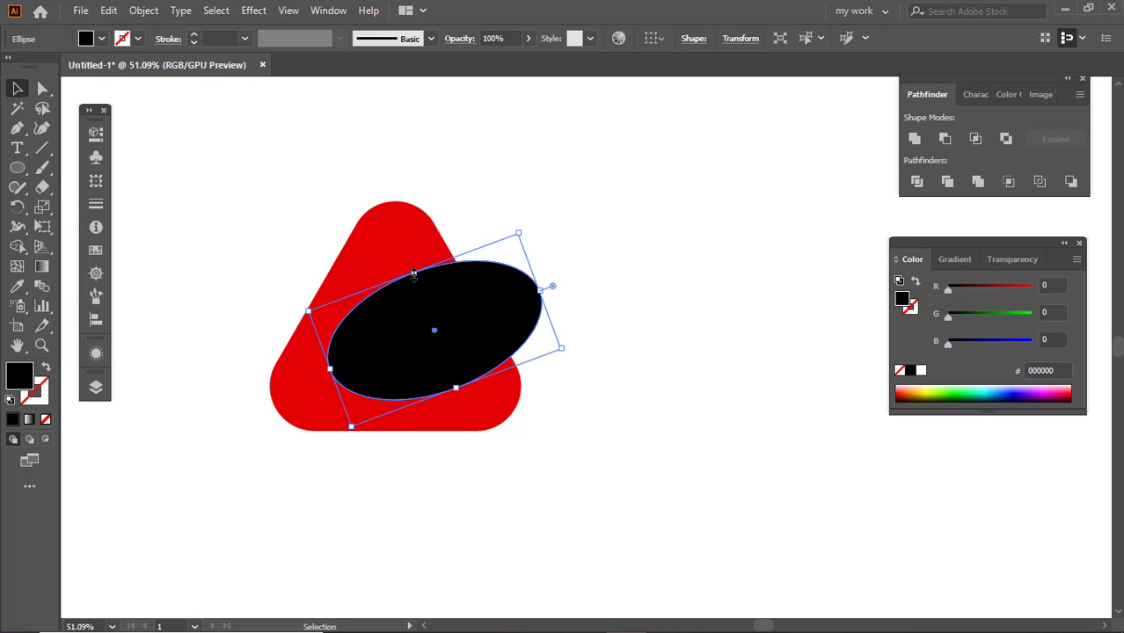
pyautogui.moveTo(414, 272); pyautogui.dragTo(409, 264)
# Subtract the ellipse from the triangle with Minus Front and copy the hook to the right
pyautogui.click(457, 215)
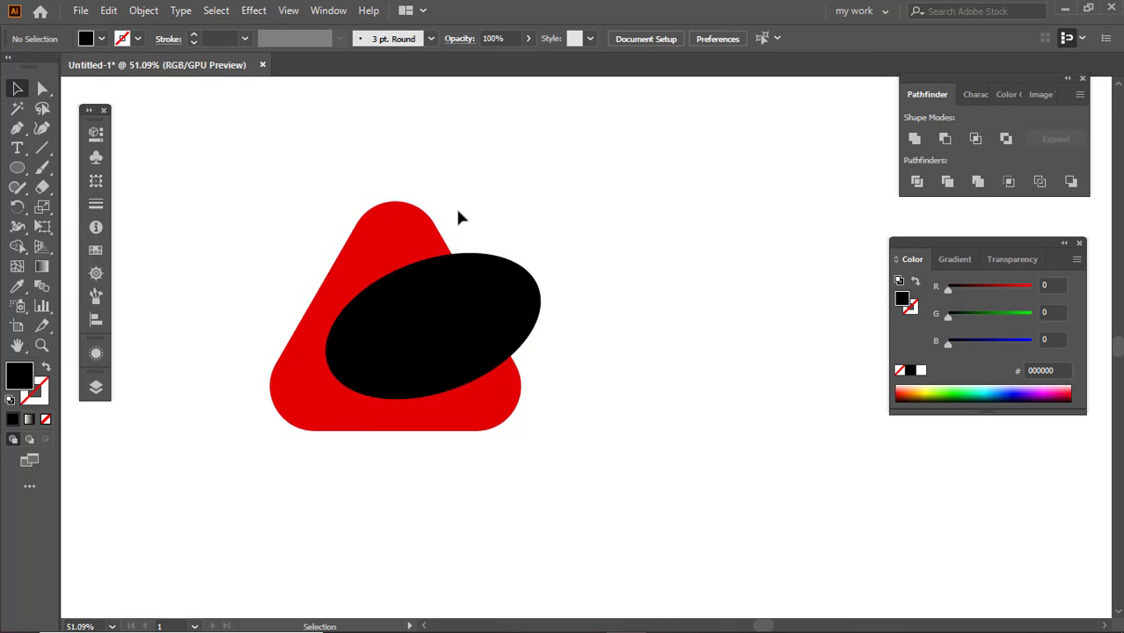
pyautogui.moveTo(339, 182); pyautogui.dragTo(516, 414)
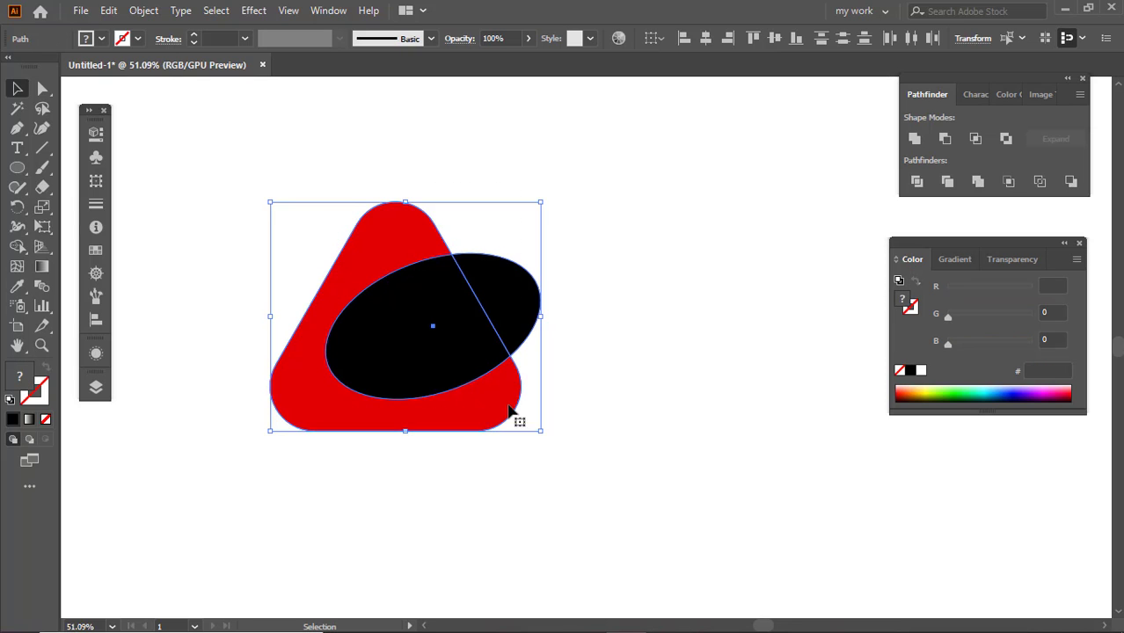
pyautogui.click(944, 138)
pyautogui.click(592, 299)
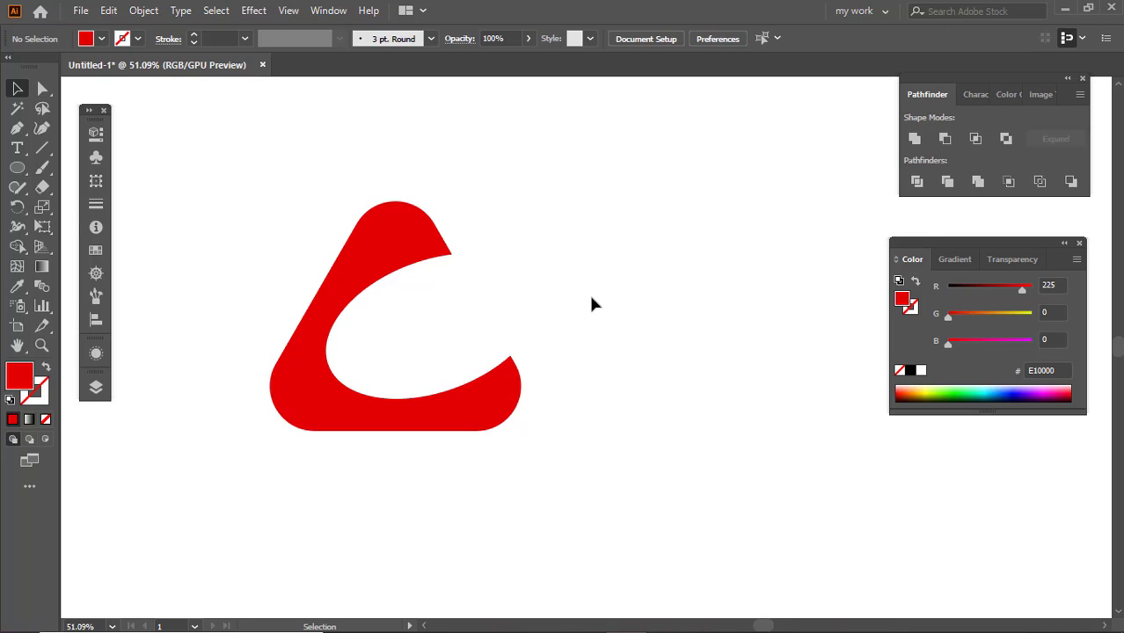
pyautogui.moveTo(384, 252); pyautogui.dragTo(665, 246)
pyautogui.moveTo(991, 293); pyautogui.dragTo(968, 296)
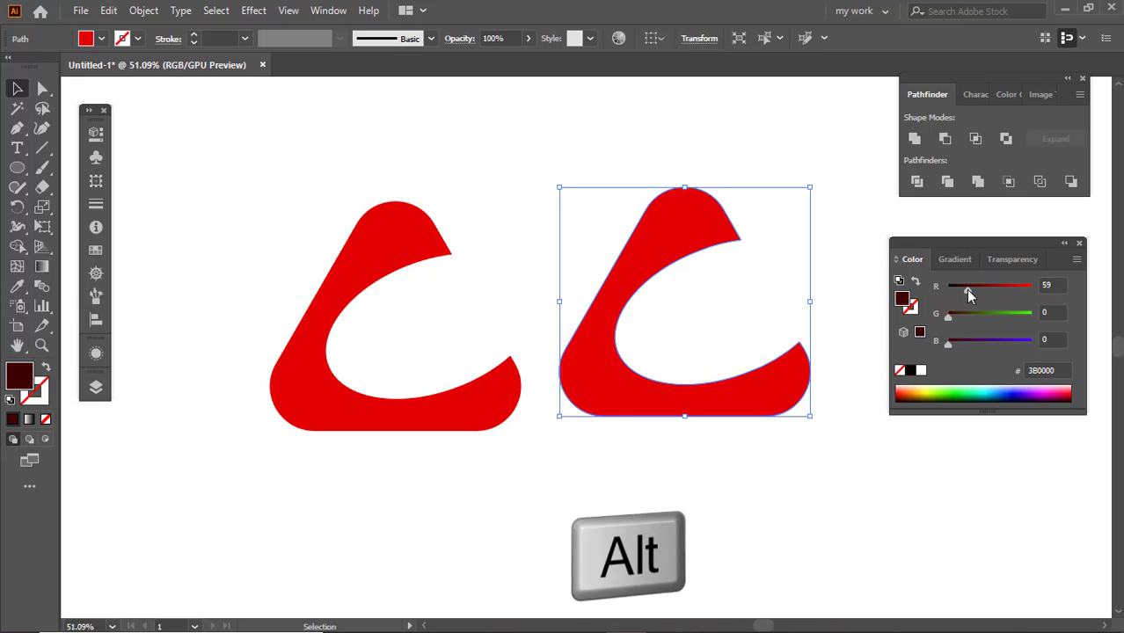
pyautogui.click(770, 240)
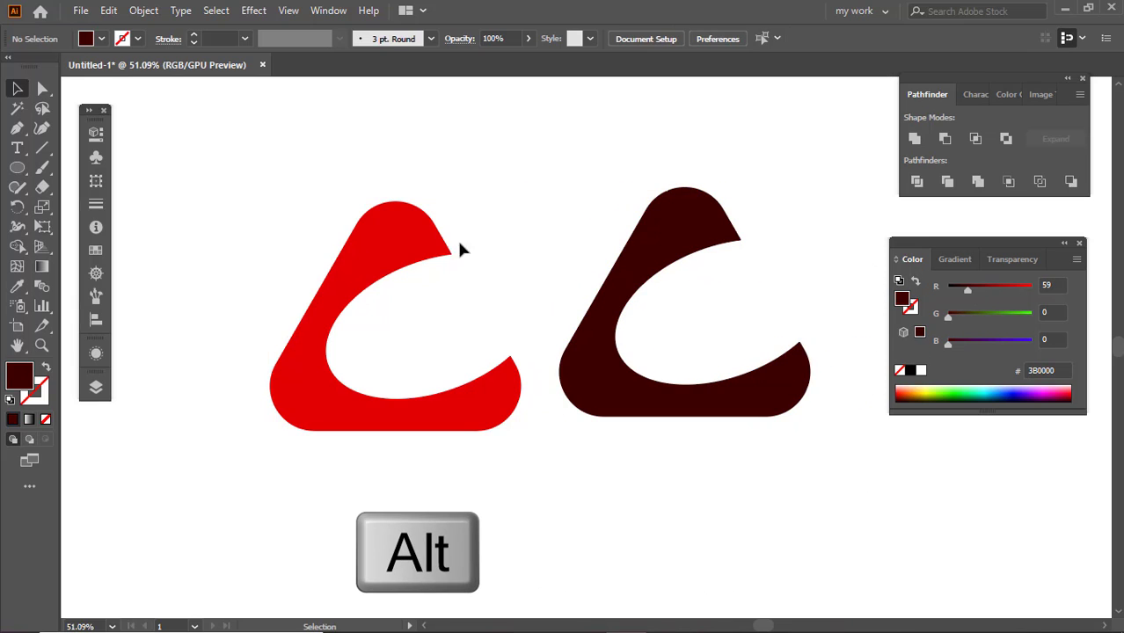
# Fill the left hook with a red-to-blue gradient
pyautogui.click(413, 248)
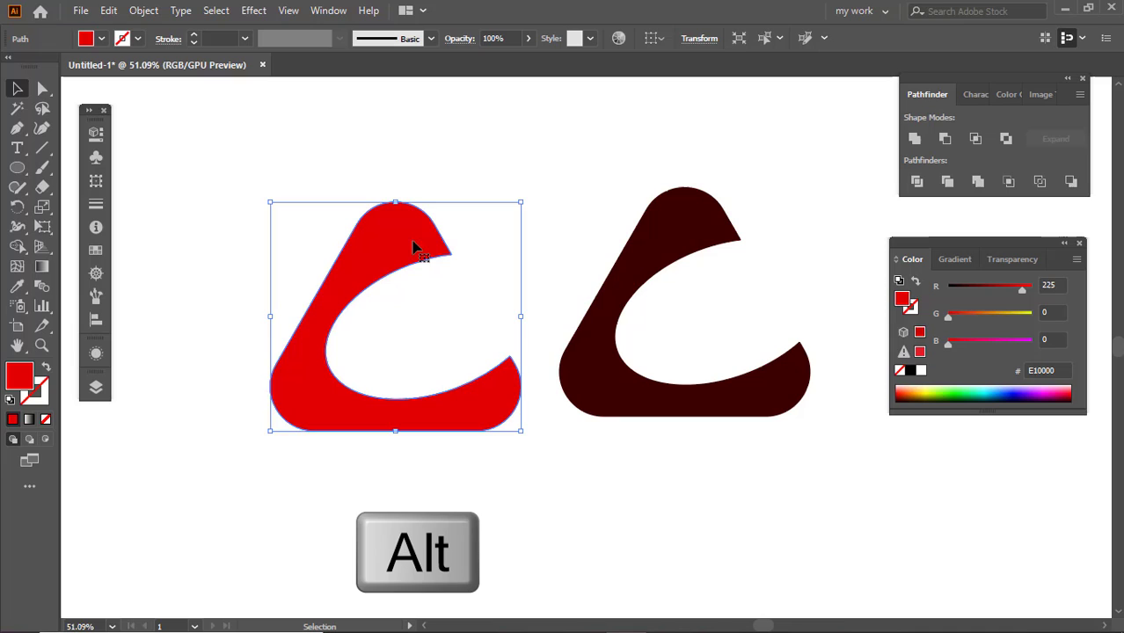
pyautogui.click(28, 420)
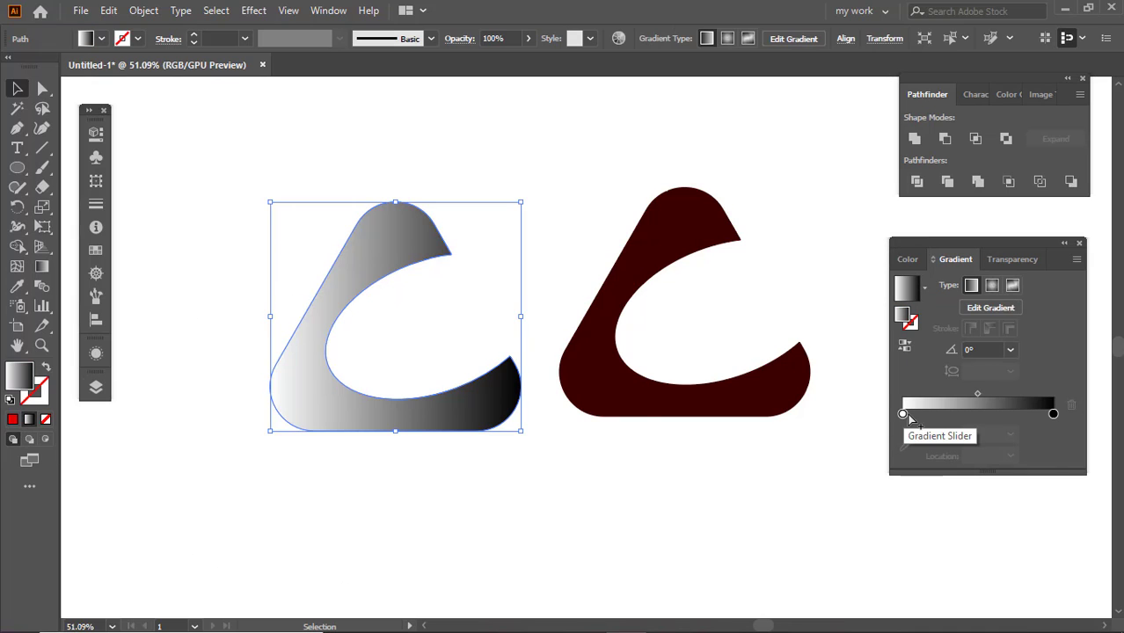
pyautogui.doubleClick(902, 414)
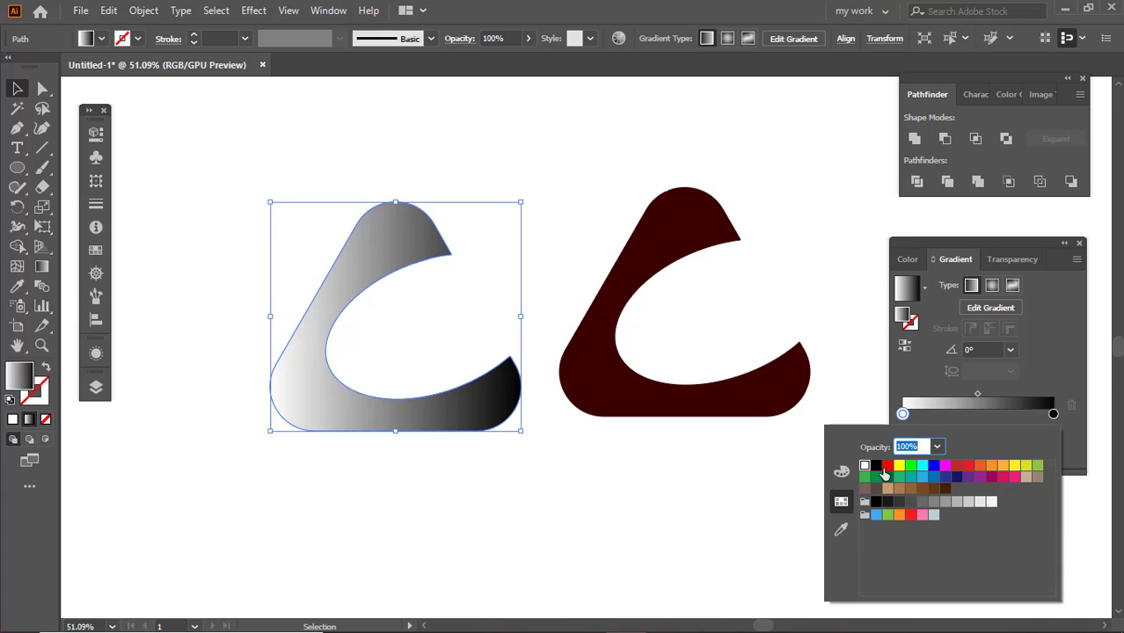
pyautogui.click(886, 467)
pyautogui.click(1054, 413)
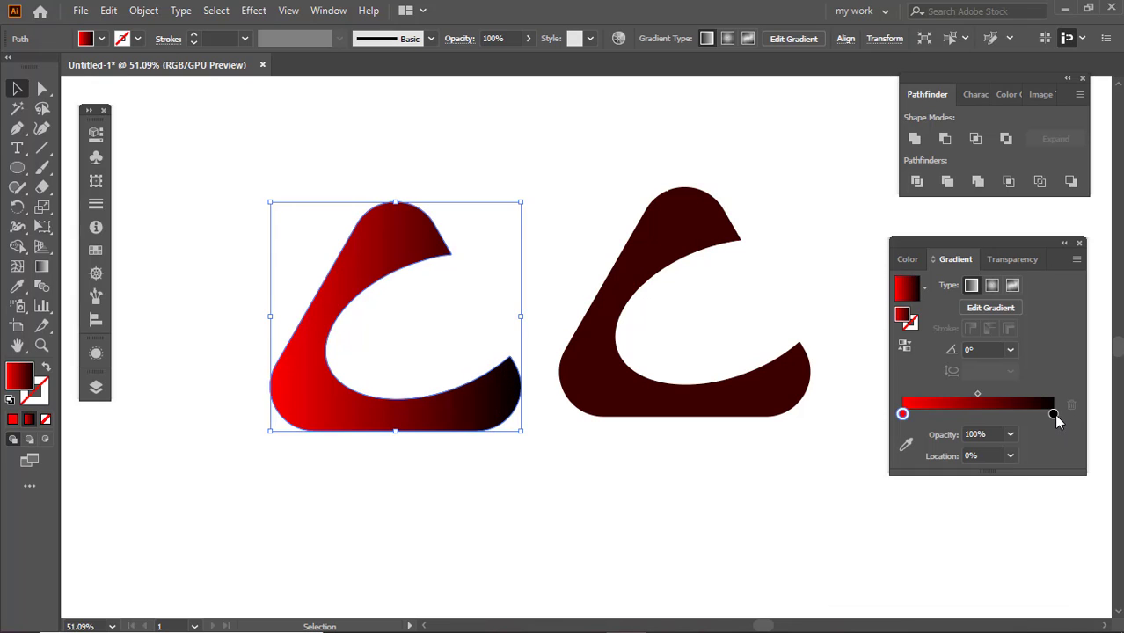
pyautogui.doubleClick(1053, 414)
pyautogui.click(933, 477)
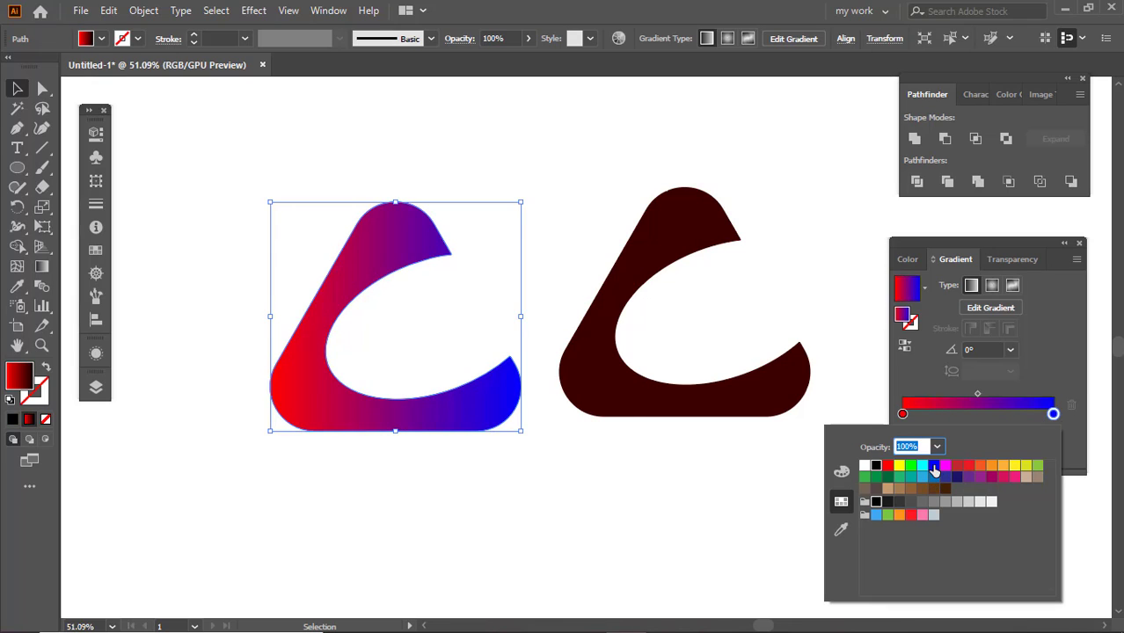
pyautogui.click(662, 462)
# Eyedrop the left hook's gradient onto the right hook
pyautogui.click(622, 402)
pyautogui.click(15, 287)
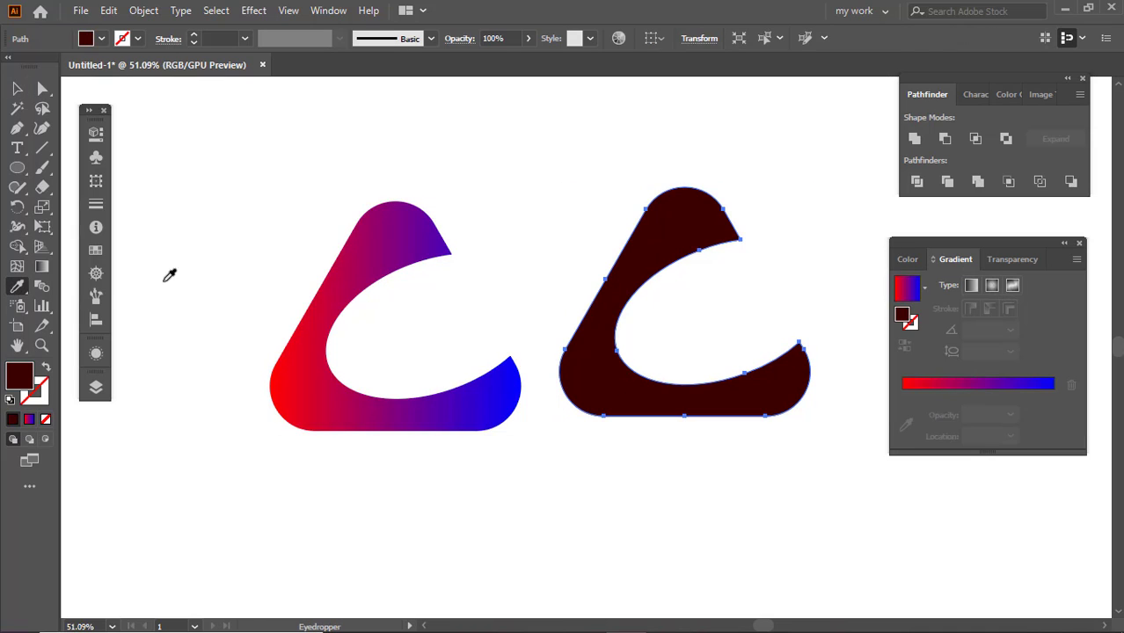
pyautogui.click(365, 242)
pyautogui.click(18, 90)
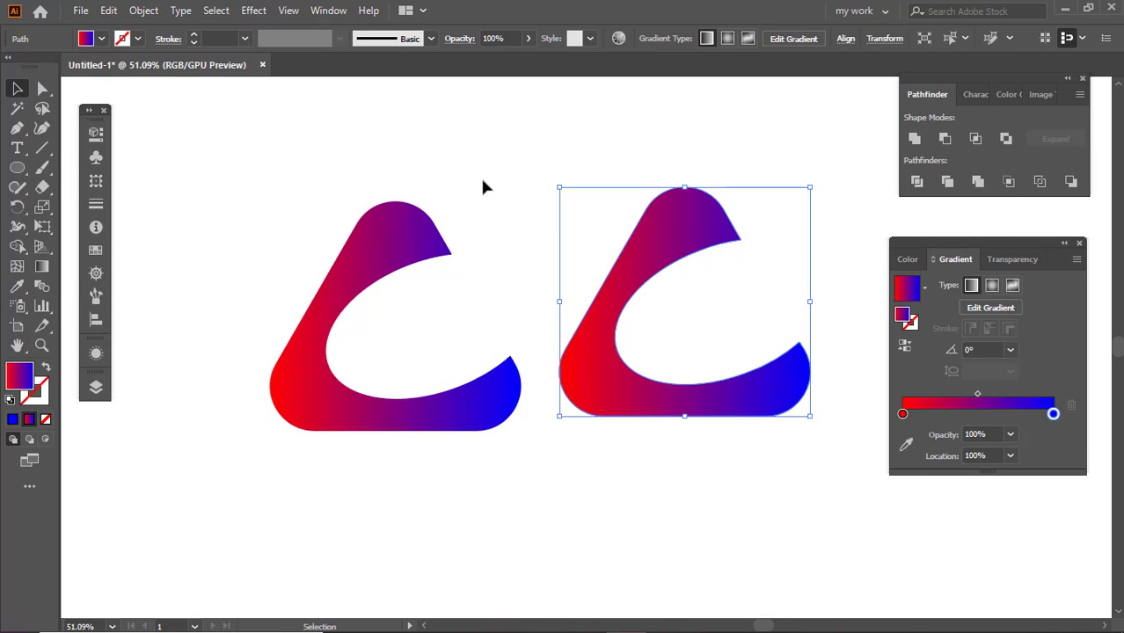
pyautogui.click(485, 183)
# Rotate the right hook about 167° over the left one and bring the left hook to front
pyautogui.click(698, 220)
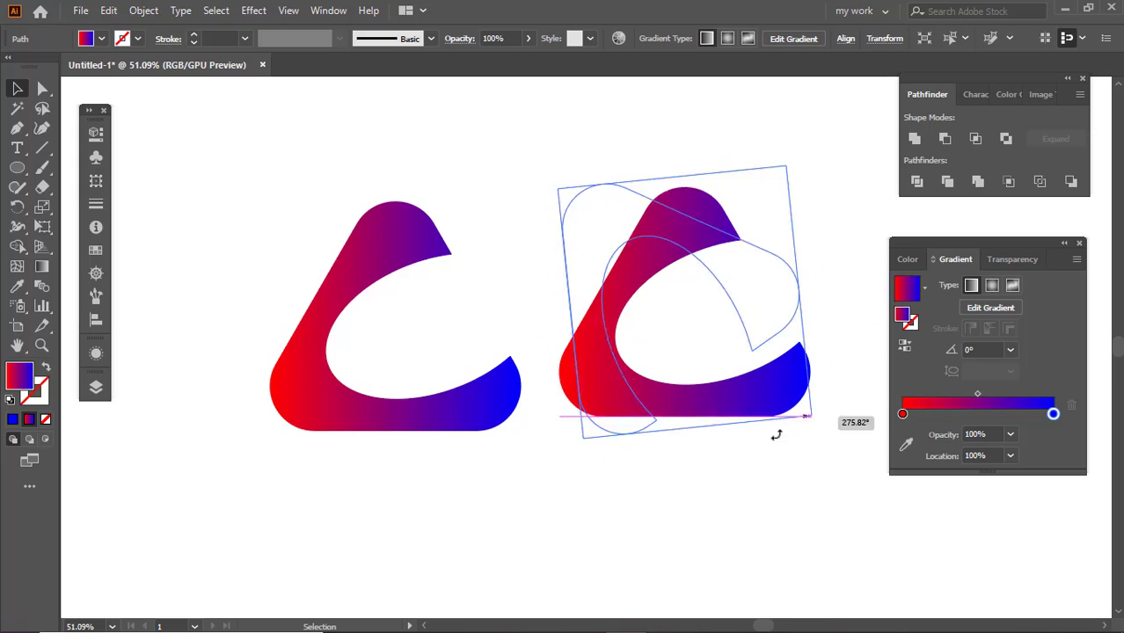
pyautogui.moveTo(816, 187); pyautogui.dragTo(552, 457)
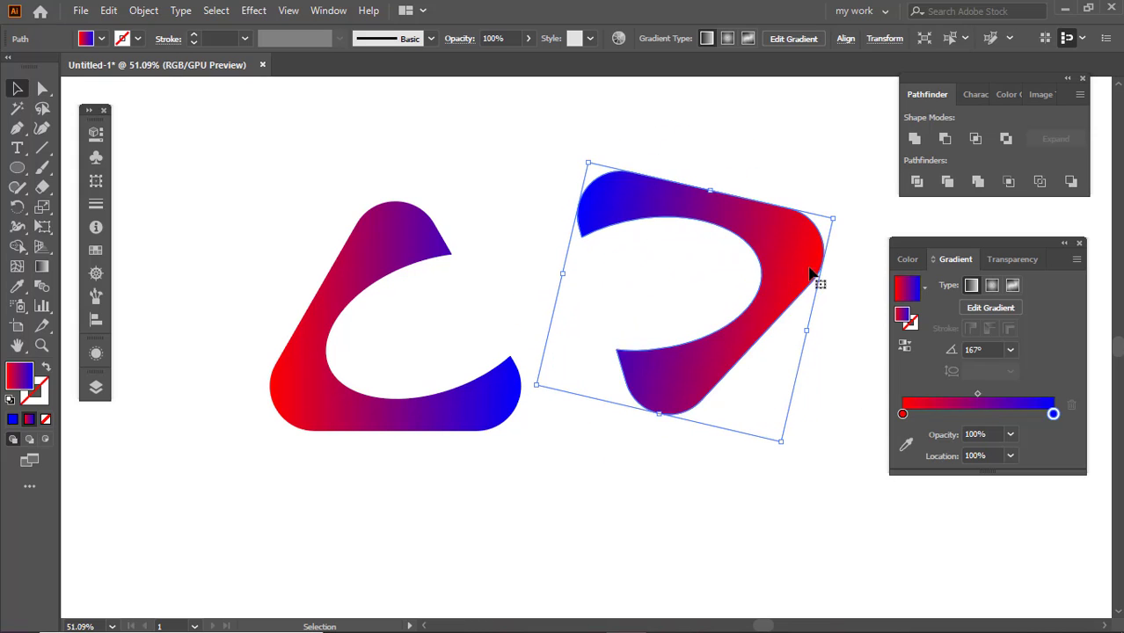
pyautogui.moveTo(811, 274); pyautogui.dragTo(688, 273)
pyautogui.click(377, 246)
pyautogui.rightClick(377, 245)
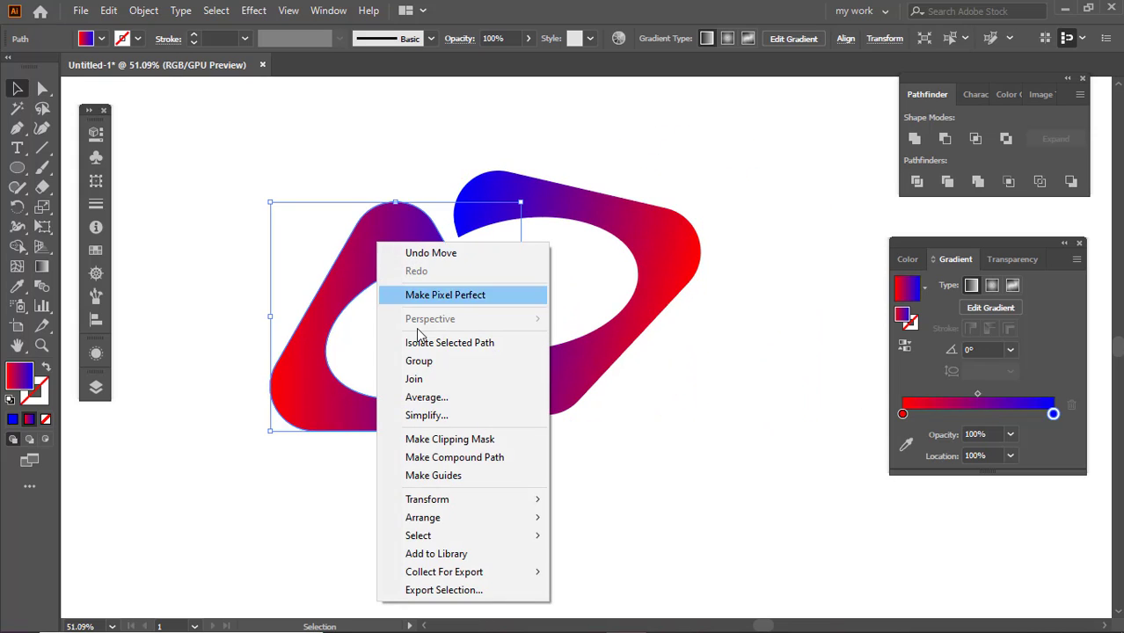
pyautogui.click(635, 518)
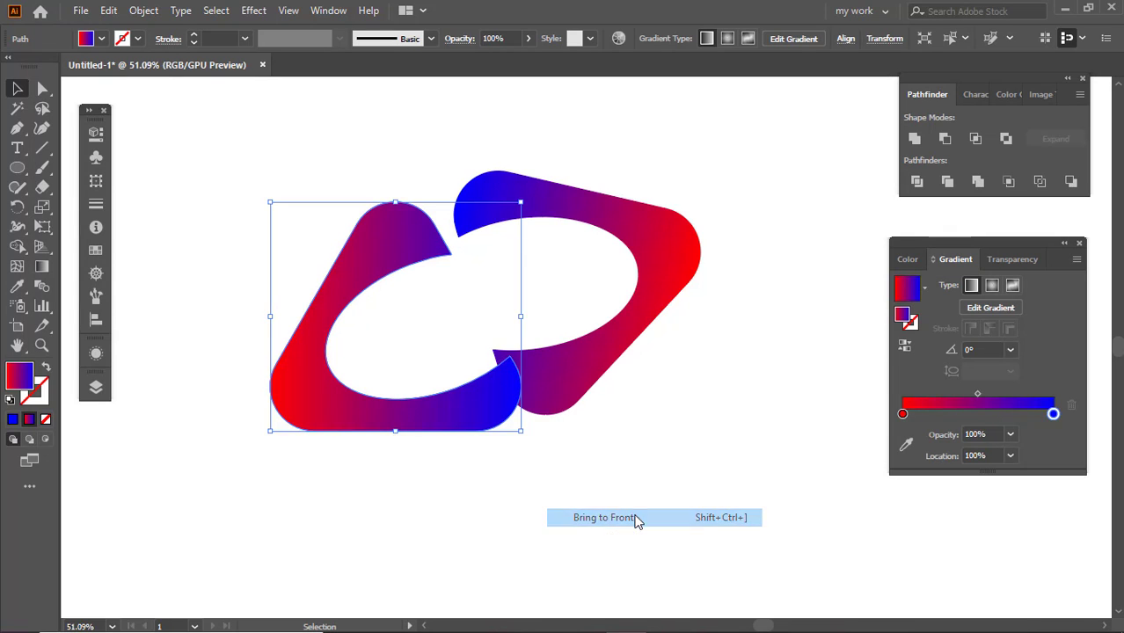
# Shrink the rotated hook and nest it inside the left hook's opening
pyautogui.click(696, 276)
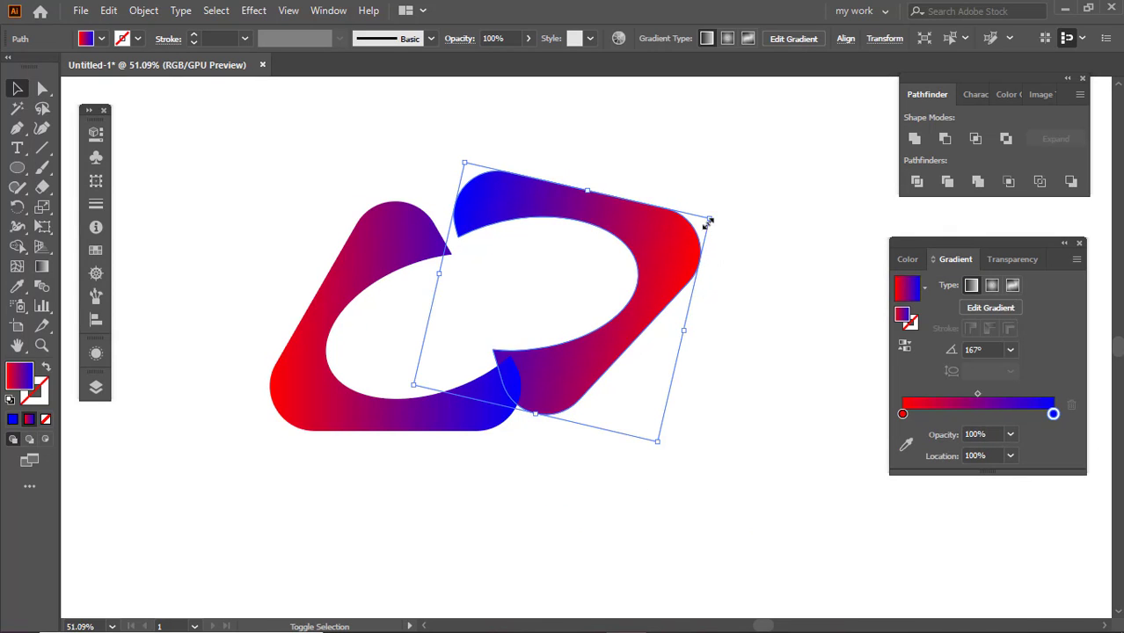
pyautogui.moveTo(709, 222)
pyautogui.mouseDown()
pyautogui.moveTo(626, 264)
pyautogui.moveTo(346, 356)
pyautogui.mouseUp()
pyautogui.keyDown('alt'); pyautogui.scroll(1, 345, 350); pyautogui.keyUp('alt')
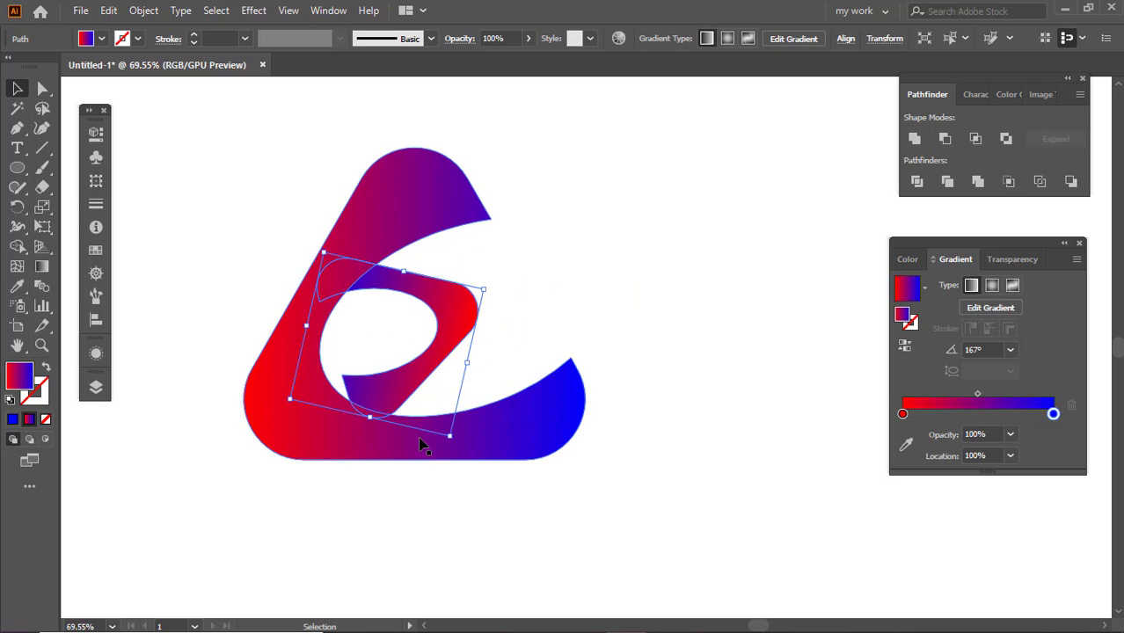
pyautogui.moveTo(375, 426); pyautogui.dragTo(375, 454)
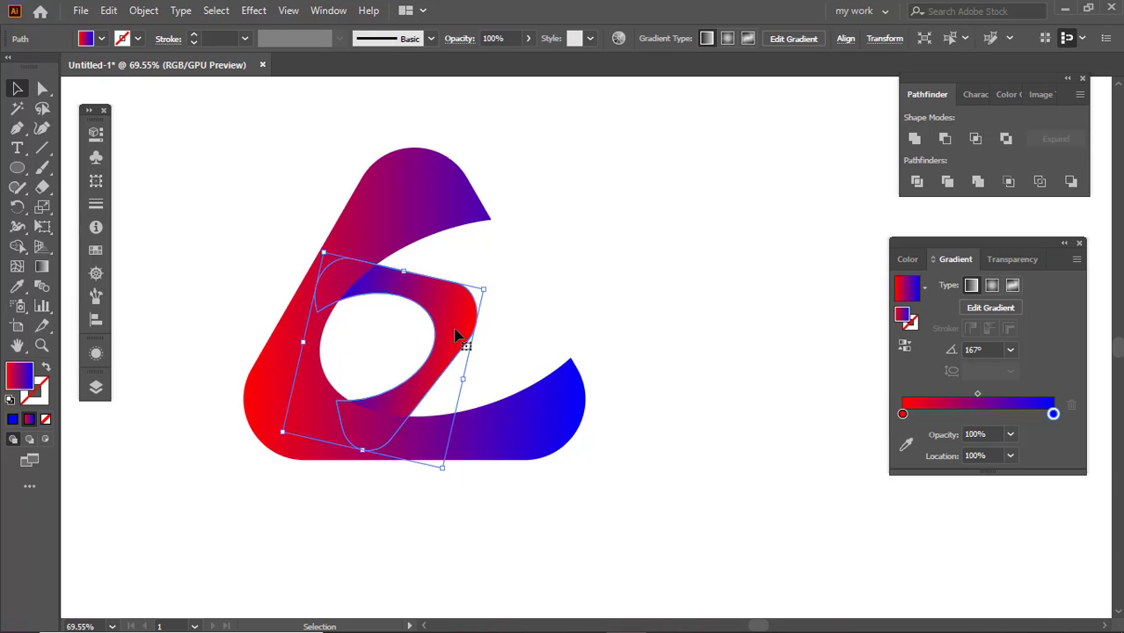
pyautogui.moveTo(457, 336); pyautogui.dragTo(435, 336)
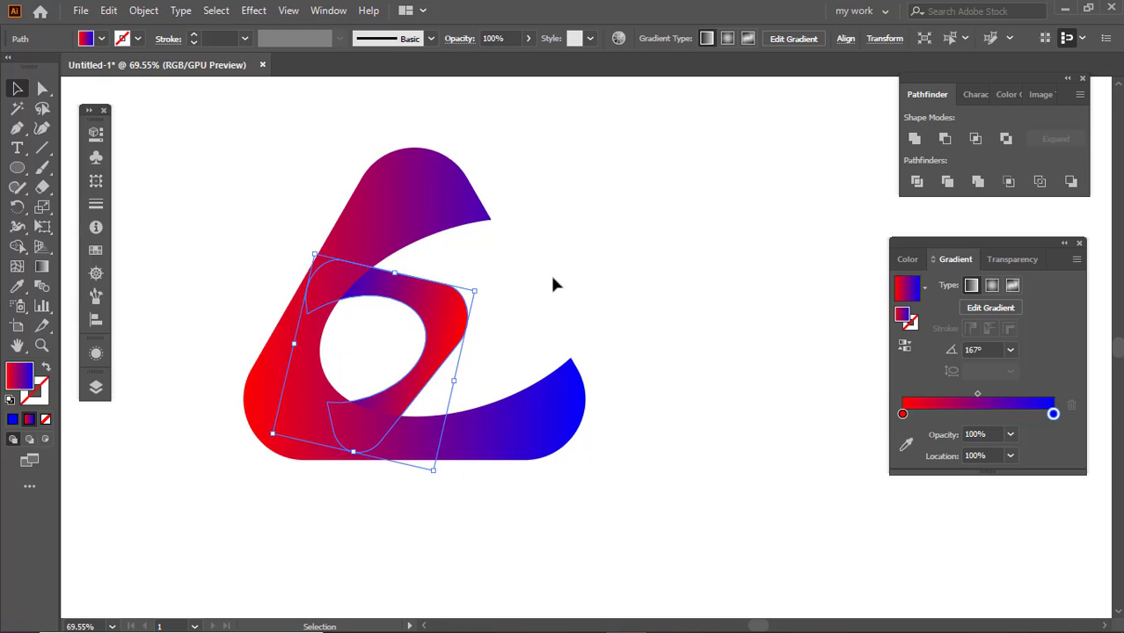
pyautogui.click(563, 287)
pyautogui.moveTo(344, 282); pyautogui.dragTo(443, 298)
pyautogui.click(504, 321)
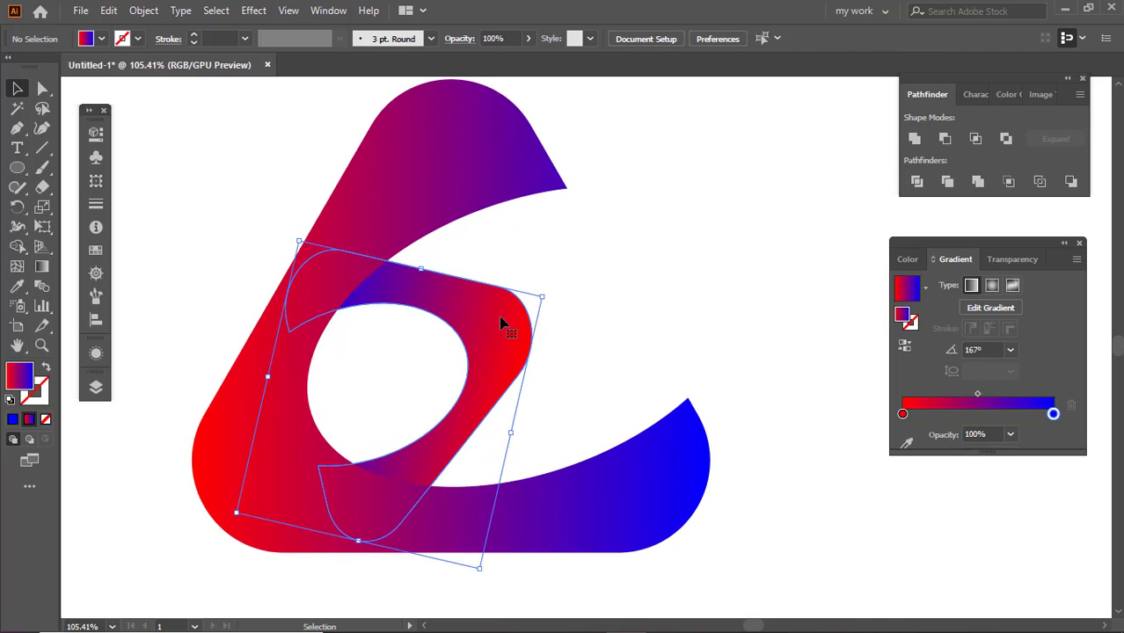
pyautogui.click(541, 288)
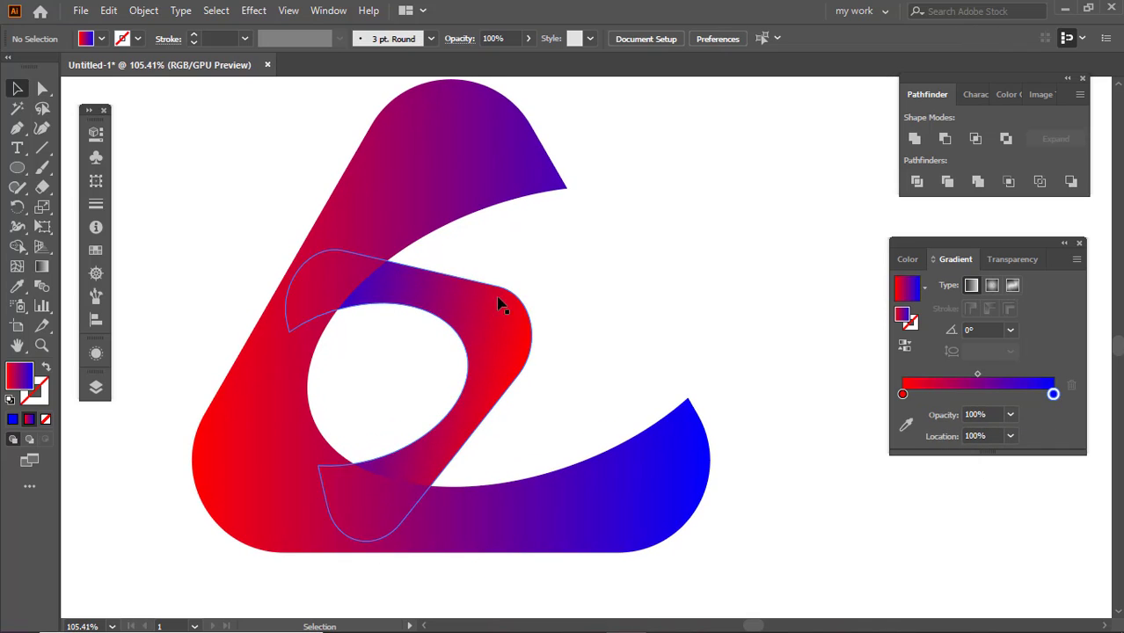
# Zoom into the notch and Pen-draw a closed curved wedge along the hooks' overlap
pyautogui.moveTo(422, 292); pyautogui.dragTo(505, 315)
pyautogui.hotkey('ctrl', '1')
pyautogui.click(640, 296)
pyautogui.scroll(3, 314, 238)
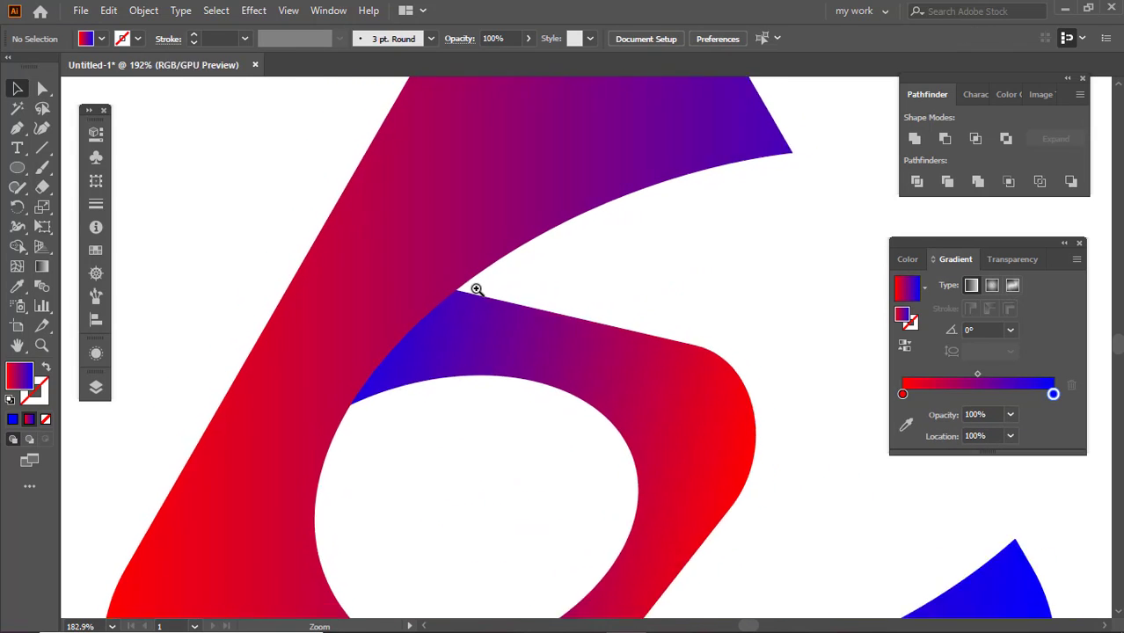
pyautogui.click(17, 129)
pyautogui.moveTo(353, 417); pyautogui.dragTo(368, 342)
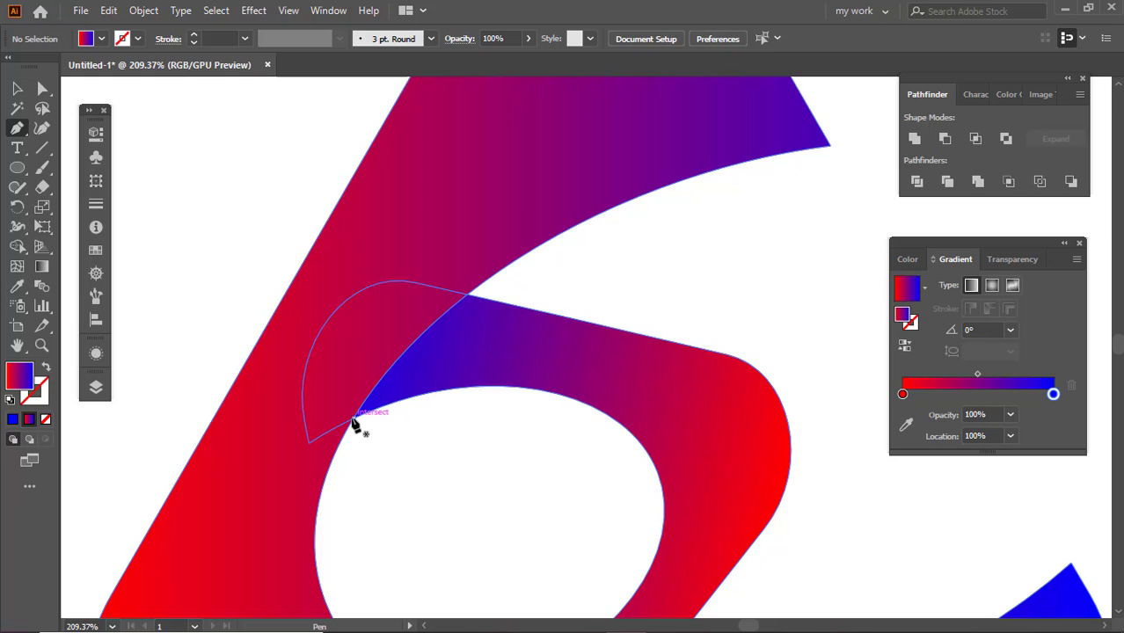
pyautogui.moveTo(468, 296)
pyautogui.mouseDown()
pyautogui.moveTo(587, 309)
pyautogui.moveTo(599, 258)
pyautogui.moveTo(567, 268)
pyautogui.mouseUp()
pyautogui.click(468, 296)
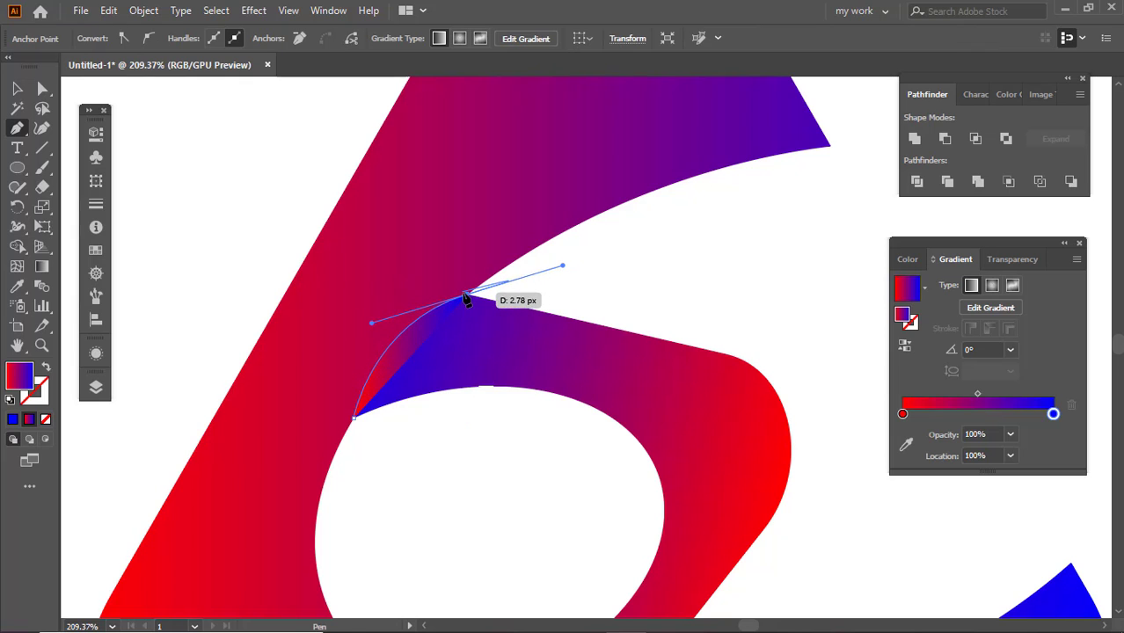
pyautogui.moveTo(468, 302); pyautogui.dragTo(387, 413)
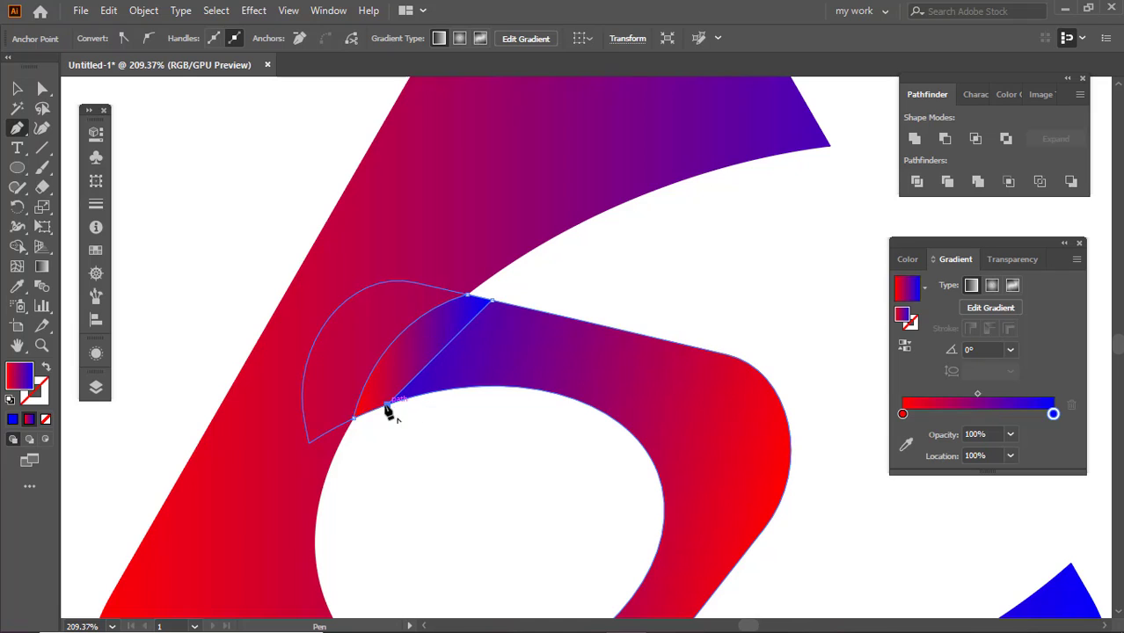
pyautogui.moveTo(387, 413); pyautogui.dragTo(352, 419)
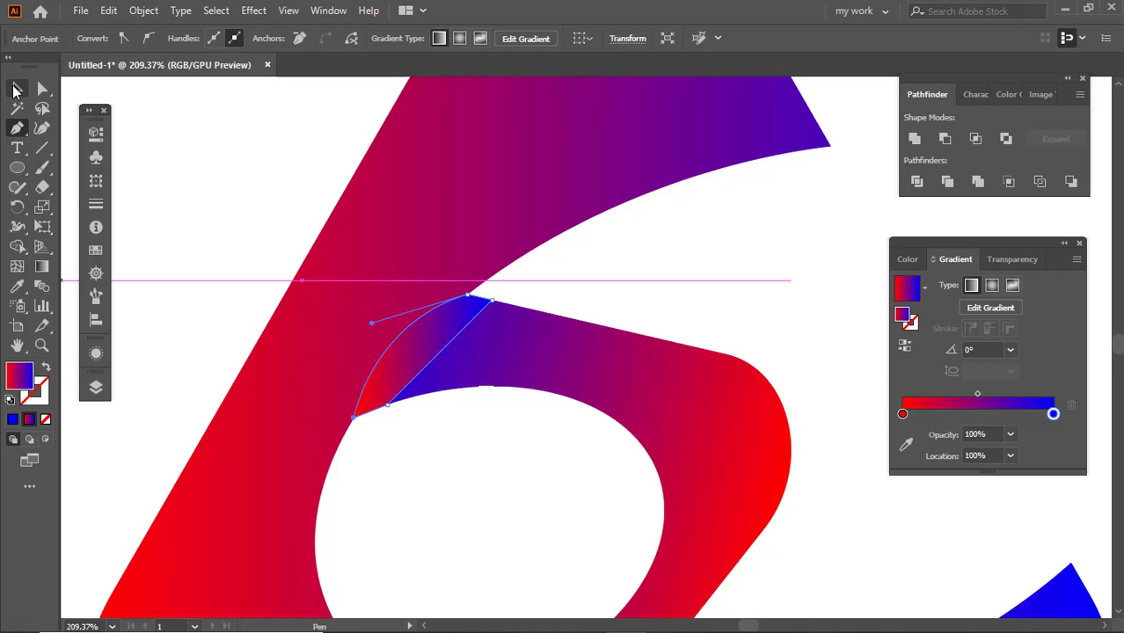
pyautogui.click(16, 89)
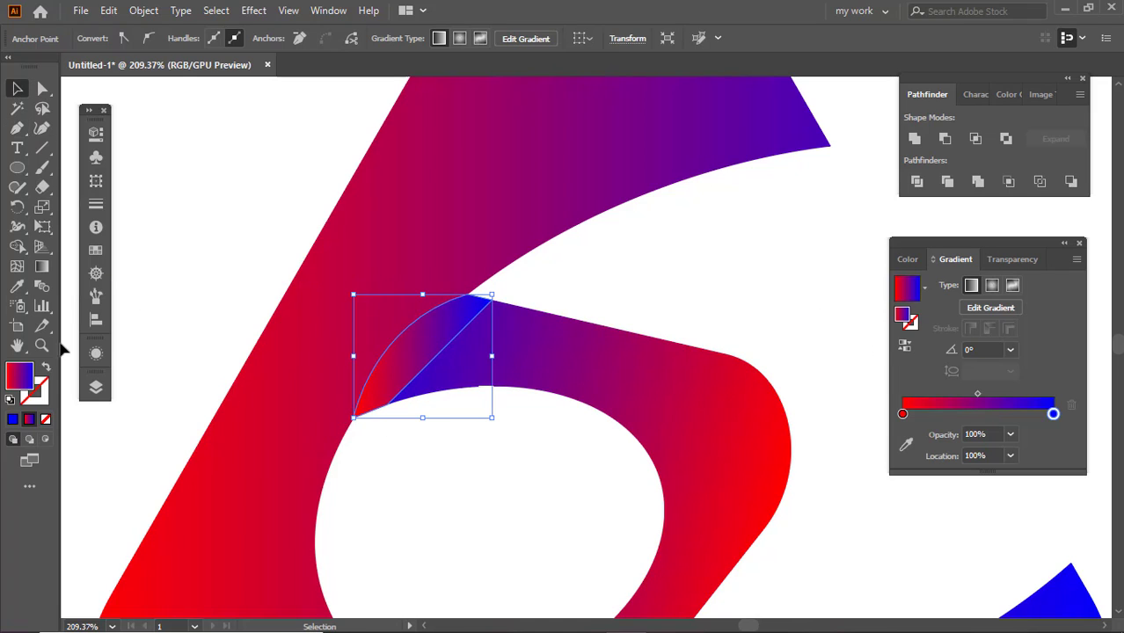
# Apply the White, Black gradient preset to the wedge and reverse it to run black to white
pyautogui.click(924, 290)
pyautogui.scroll(1, 829, 326)
pyautogui.click(825, 329)
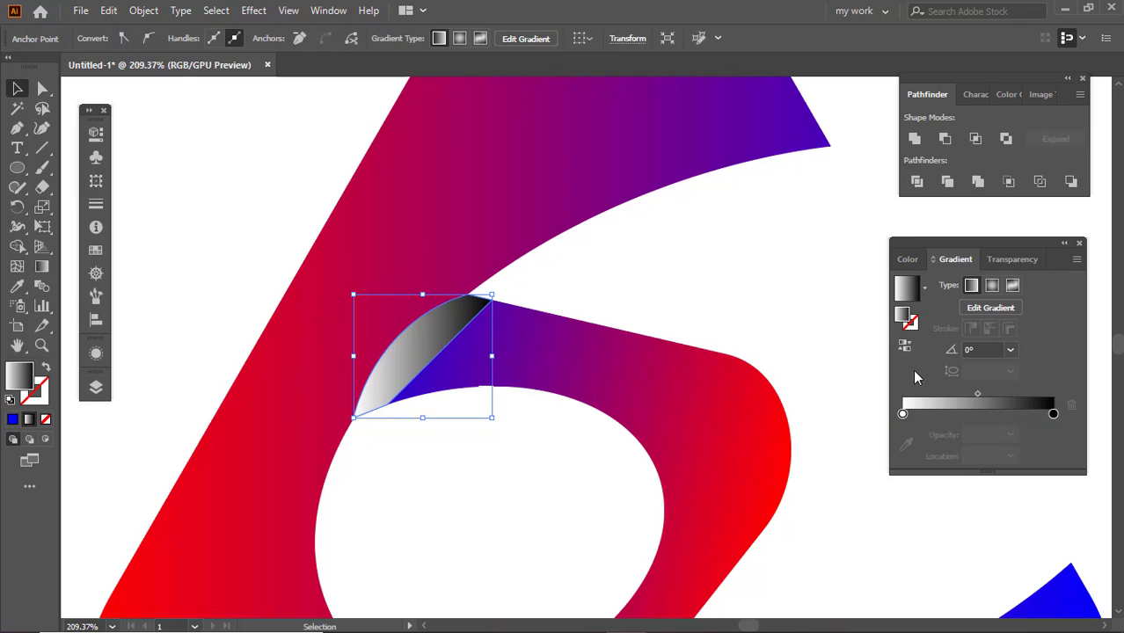
pyautogui.click(902, 414)
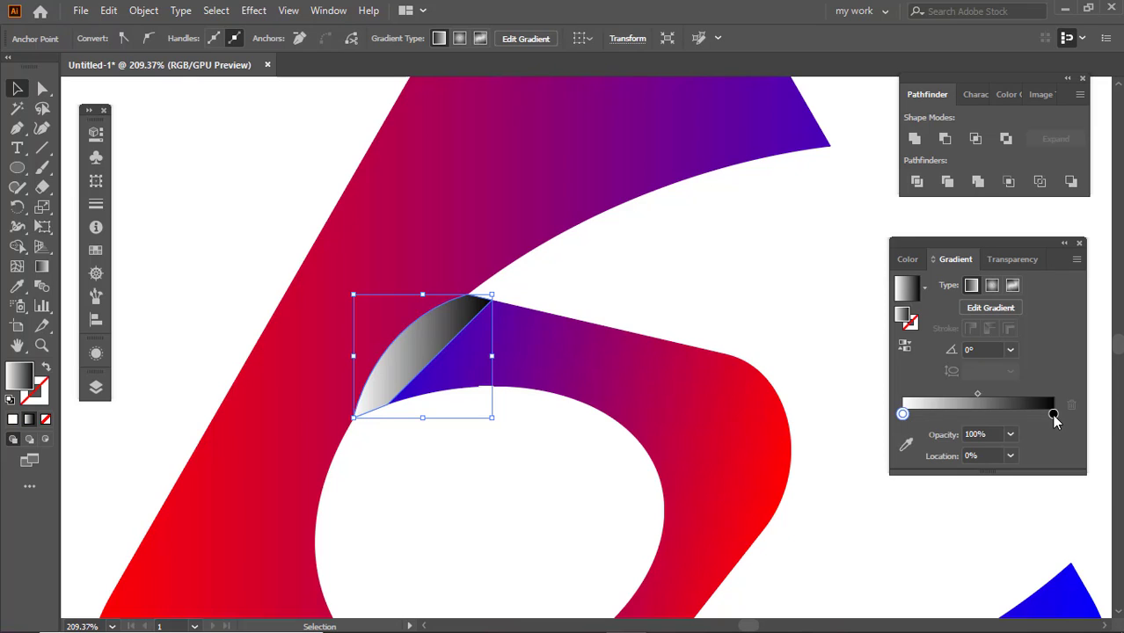
pyautogui.moveTo(1054, 414); pyautogui.dragTo(973, 414)
pyautogui.moveTo(902, 415); pyautogui.dragTo(1044, 413)
pyautogui.moveTo(974, 413); pyautogui.dragTo(903, 413)
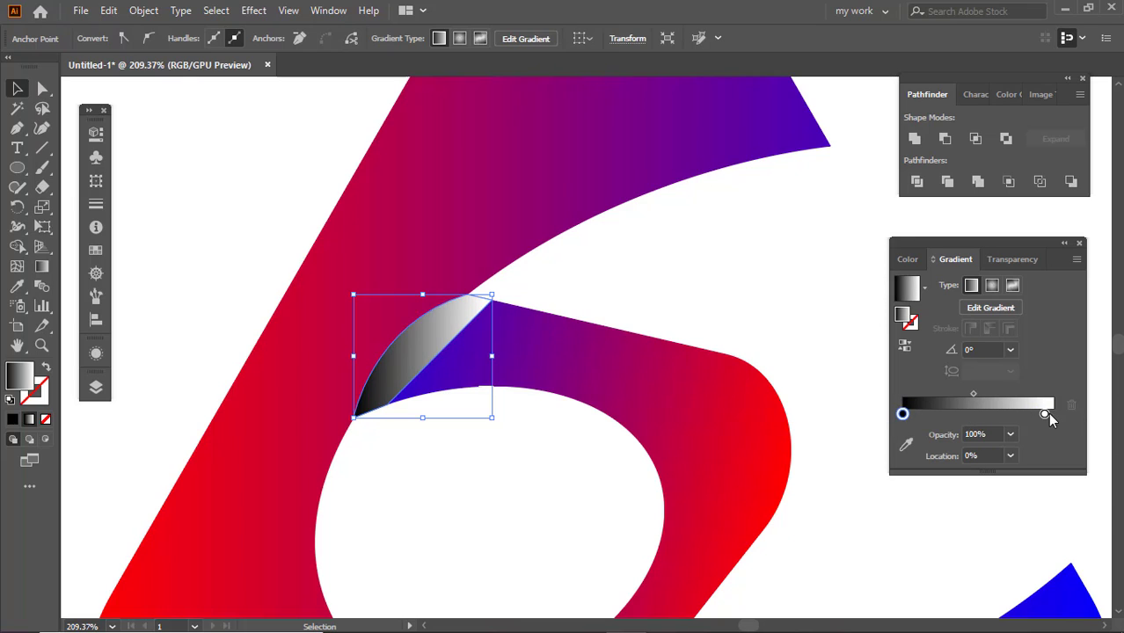
# Sample purple into the right stop at 100% location and set its opacity to 0%
pyautogui.click(1043, 414)
pyautogui.doubleClick(1044, 415)
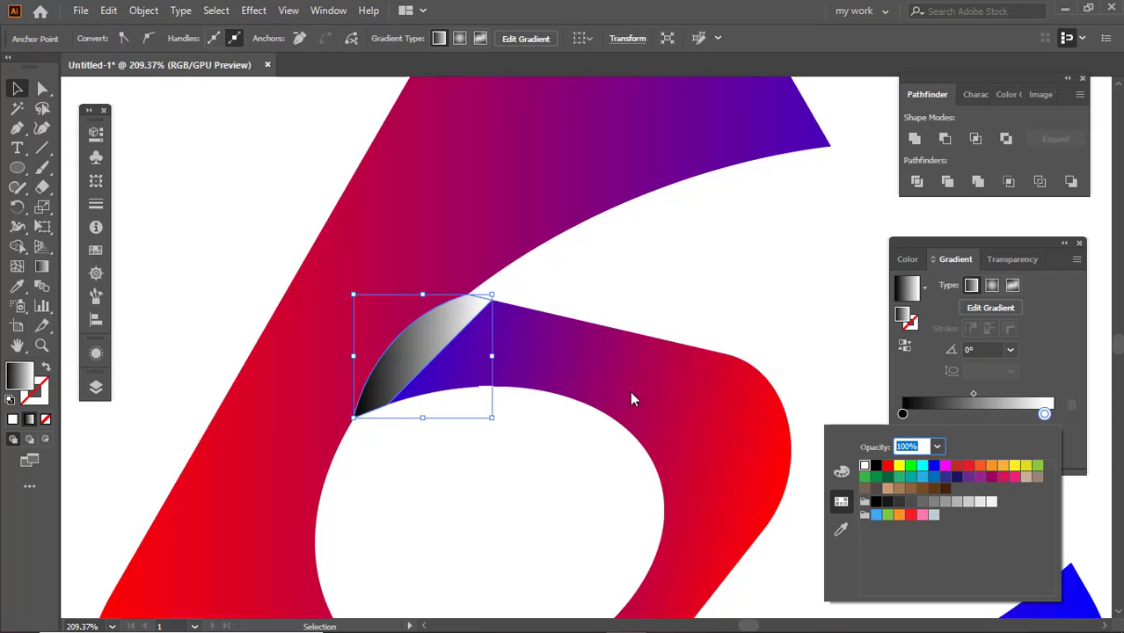
pyautogui.click(841, 531)
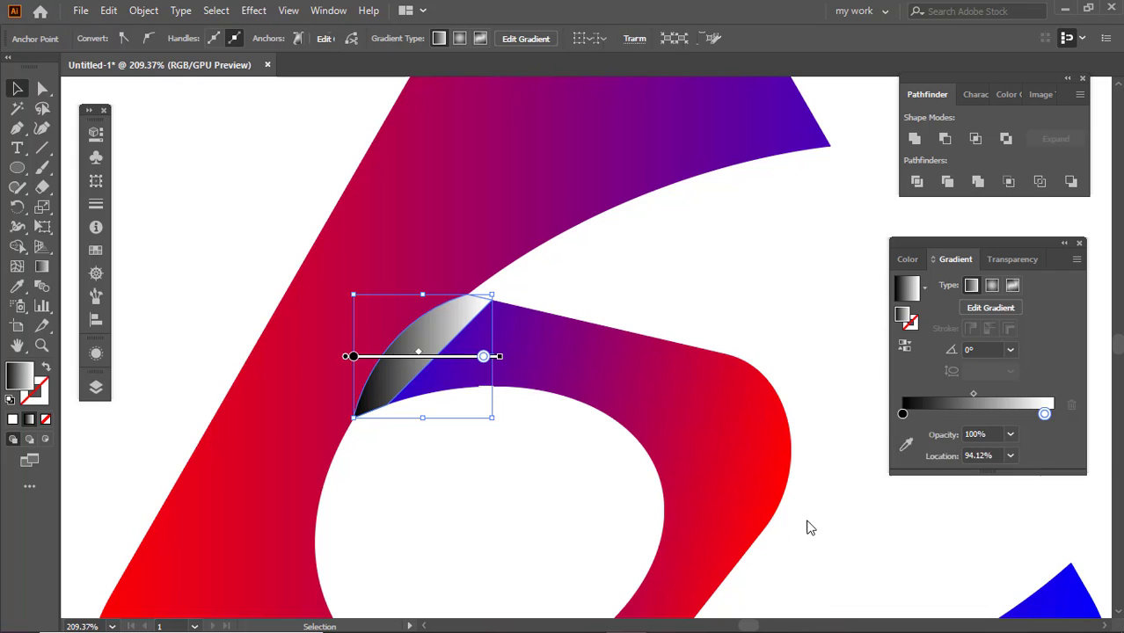
pyautogui.click(470, 335)
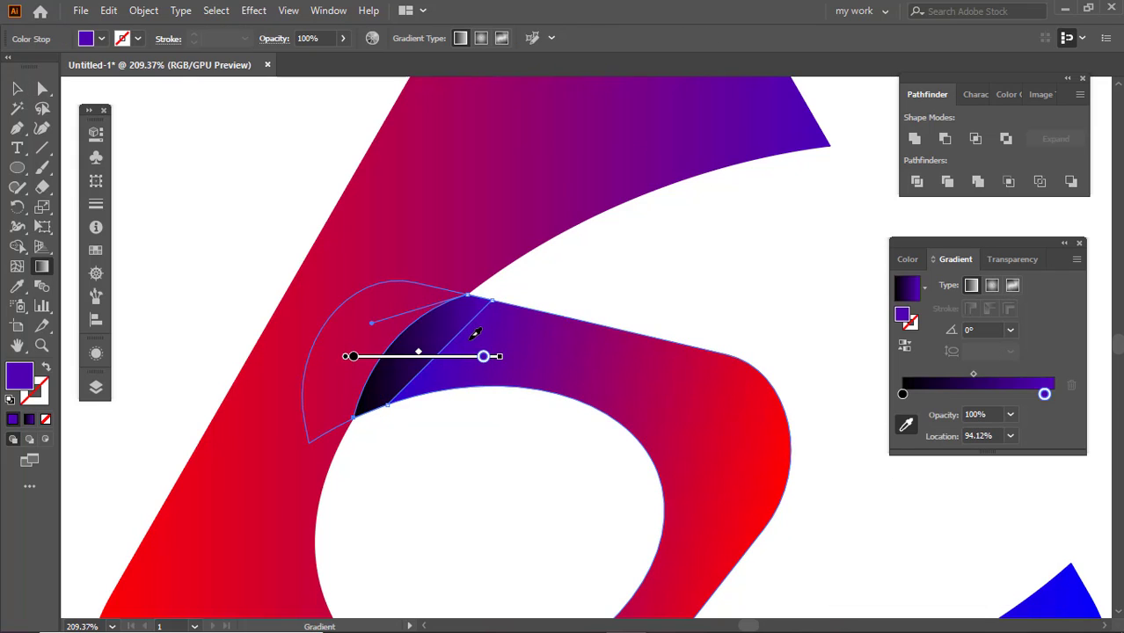
pyautogui.click(903, 394)
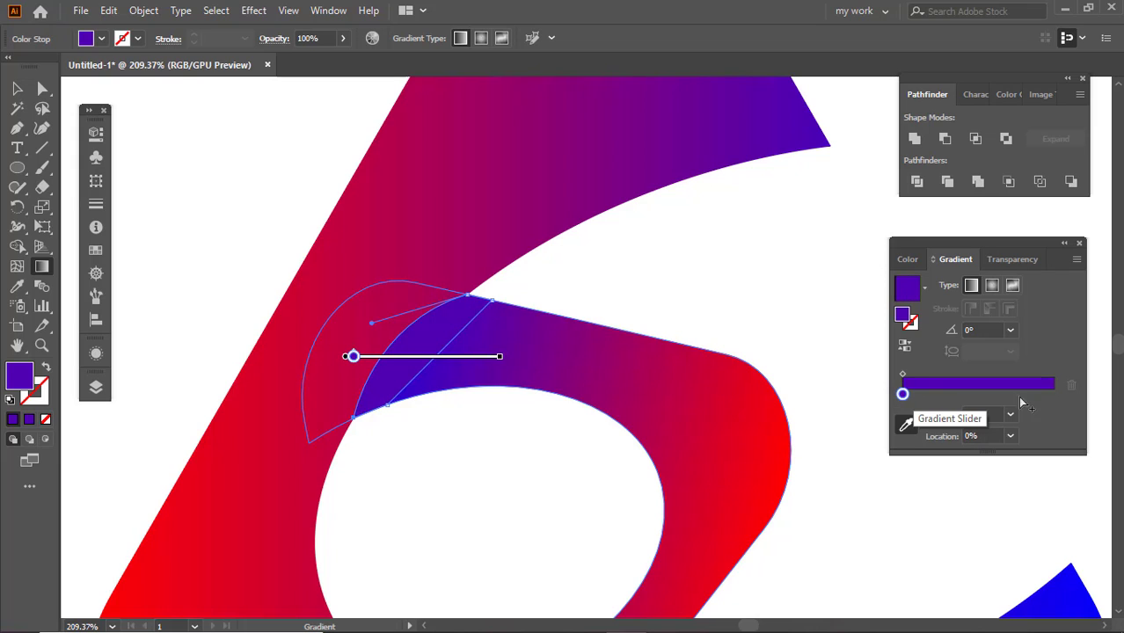
pyautogui.moveTo(905, 396); pyautogui.dragTo(1060, 398)
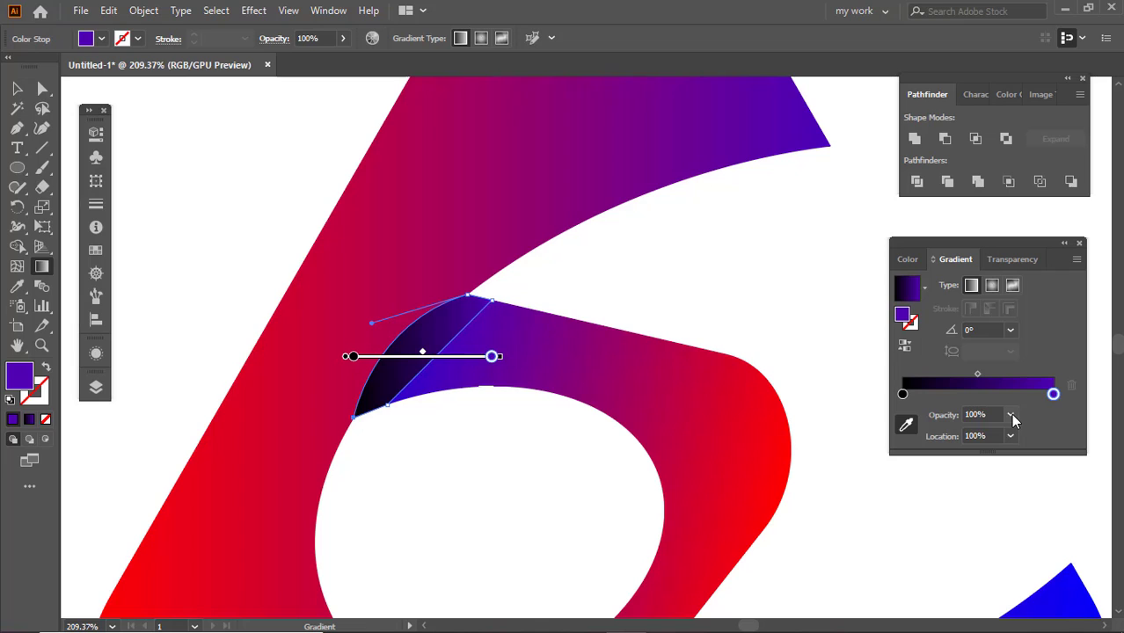
pyautogui.click(1011, 436)
pyautogui.click(1034, 610)
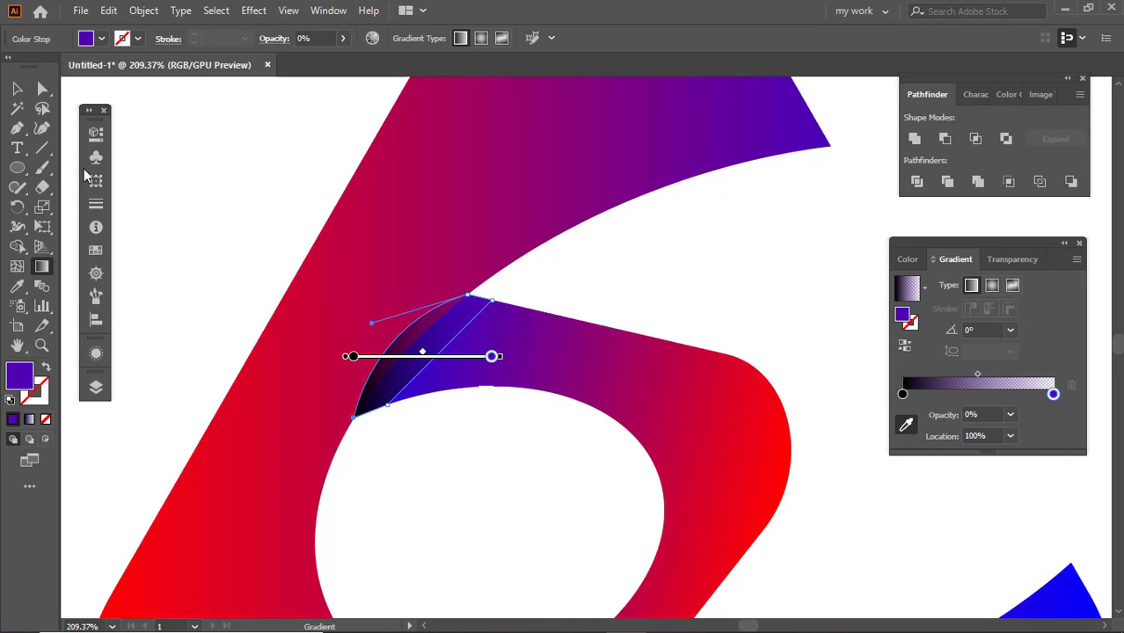
pyautogui.click(17, 89)
pyautogui.click(250, 146)
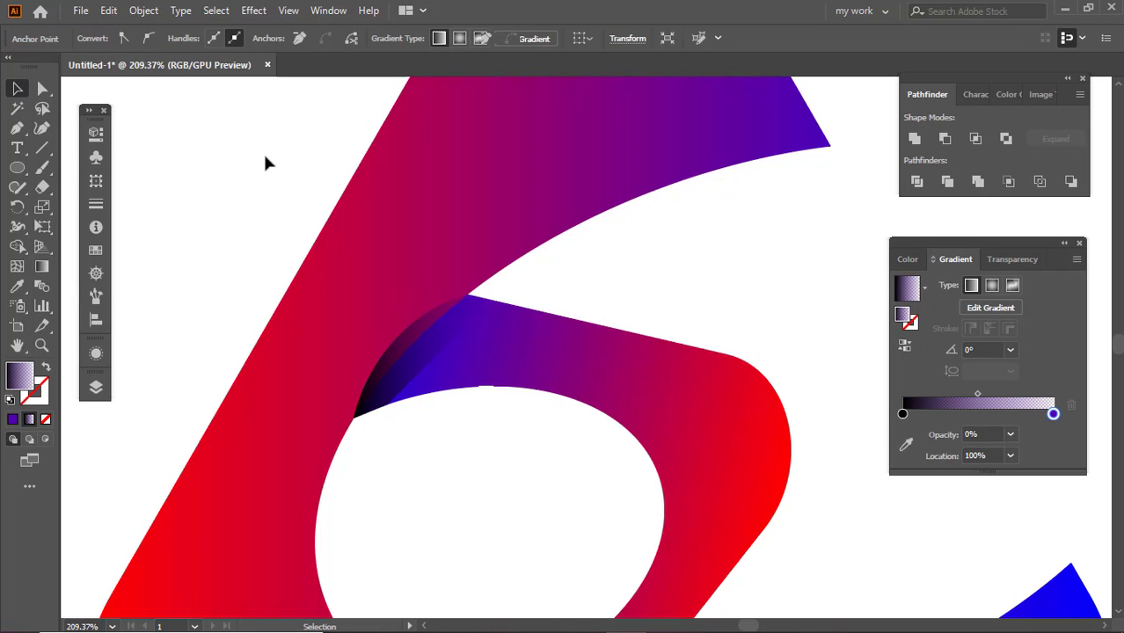
# Bring the shadow piece to front and drag a short diagonal gradient across it
pyautogui.rightClick(450, 247)
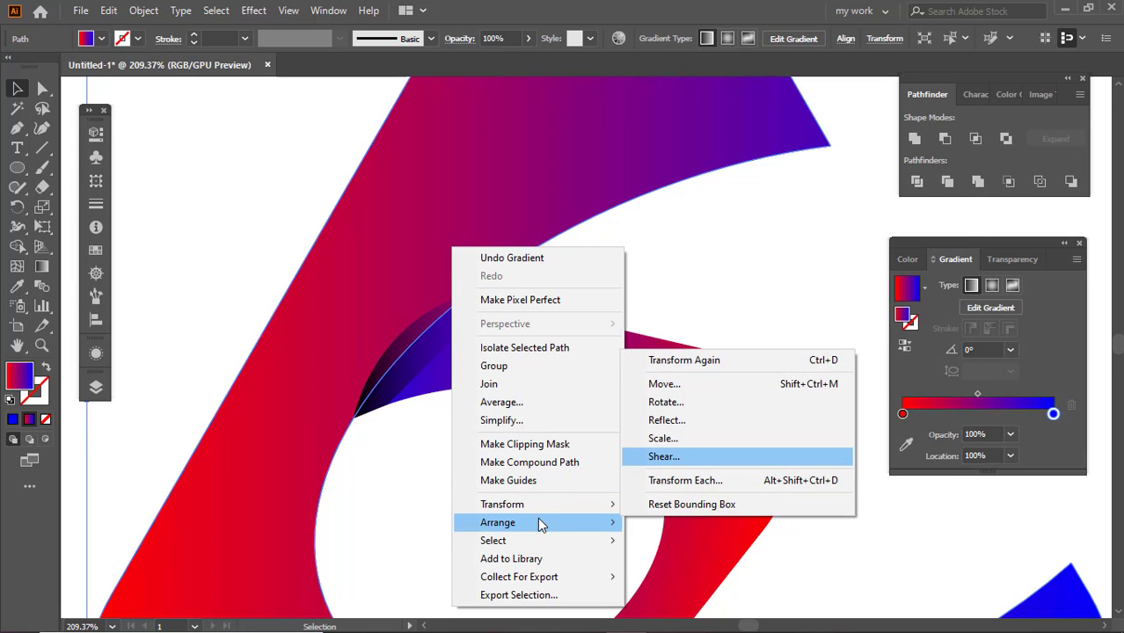
pyautogui.moveTo(498, 522)
pyautogui.click(678, 523)
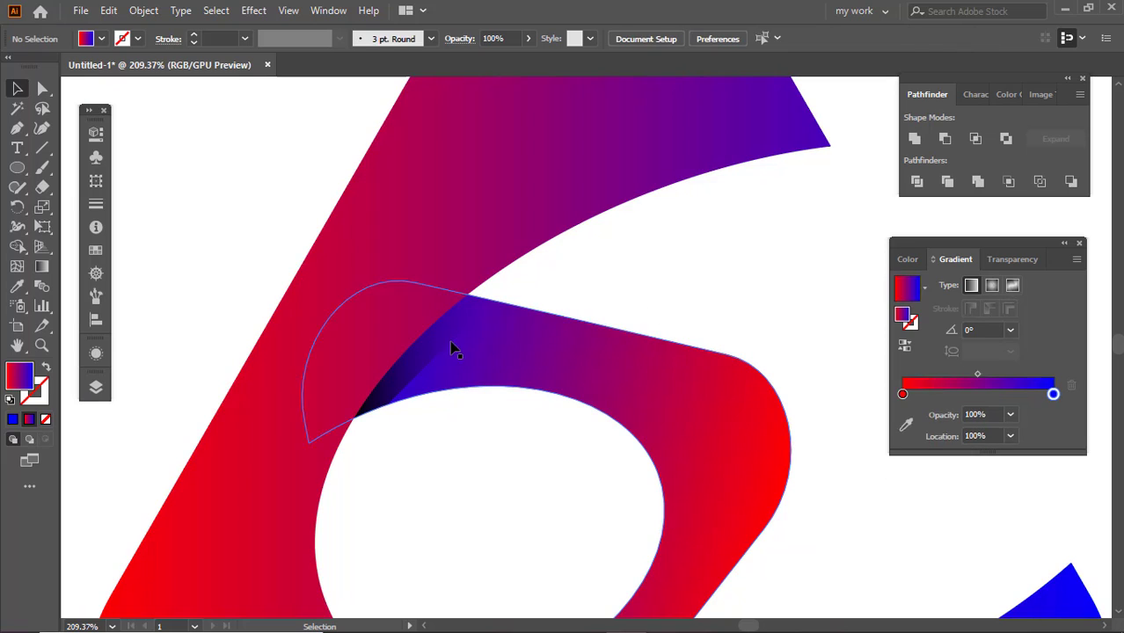
pyautogui.click(422, 348)
pyautogui.click(414, 341)
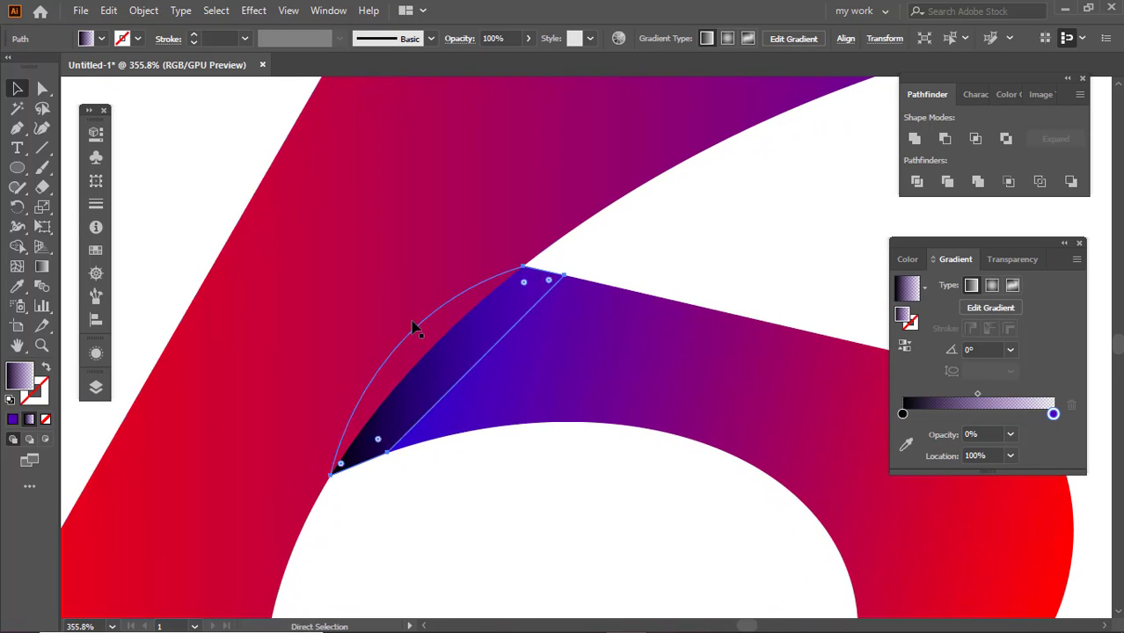
pyautogui.click(41, 267)
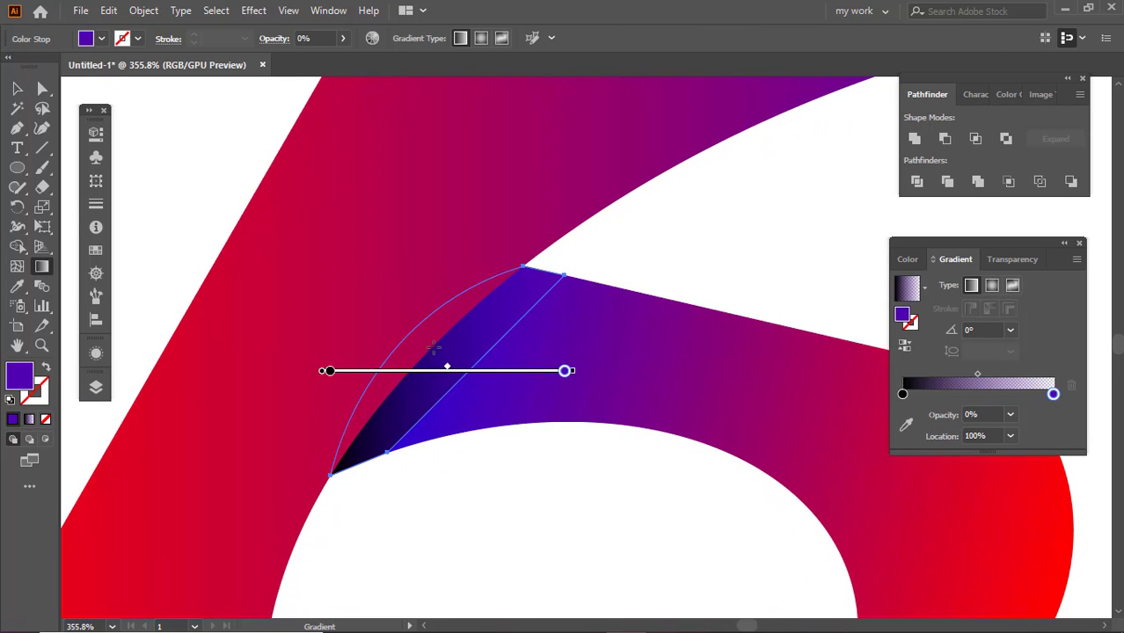
pyautogui.moveTo(432, 347); pyautogui.dragTo(466, 373)
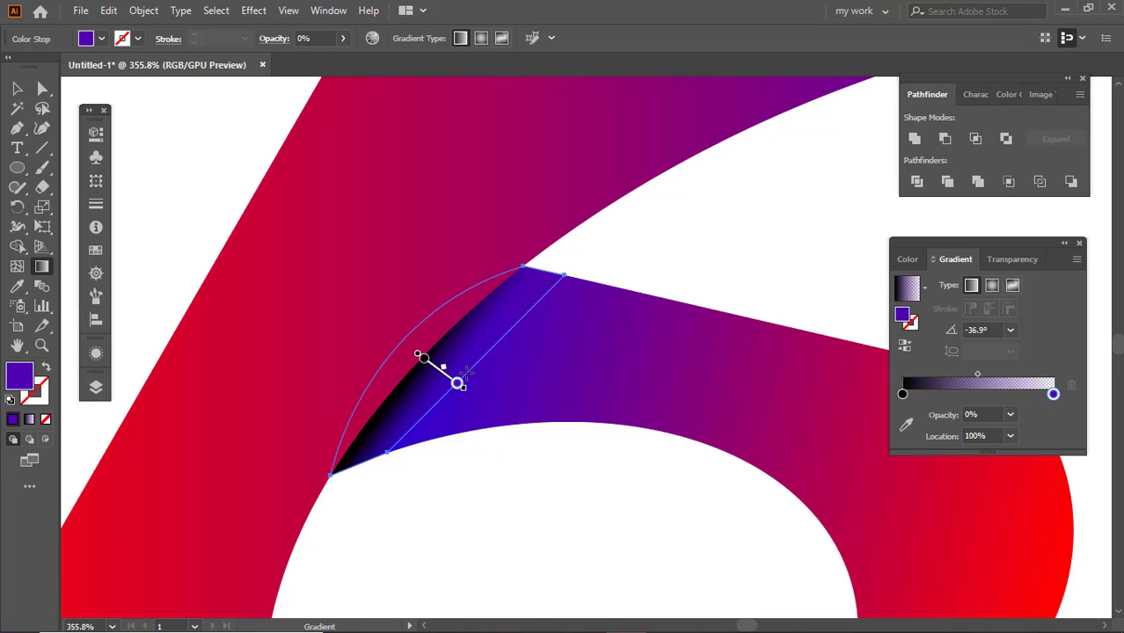
pyautogui.click(17, 89)
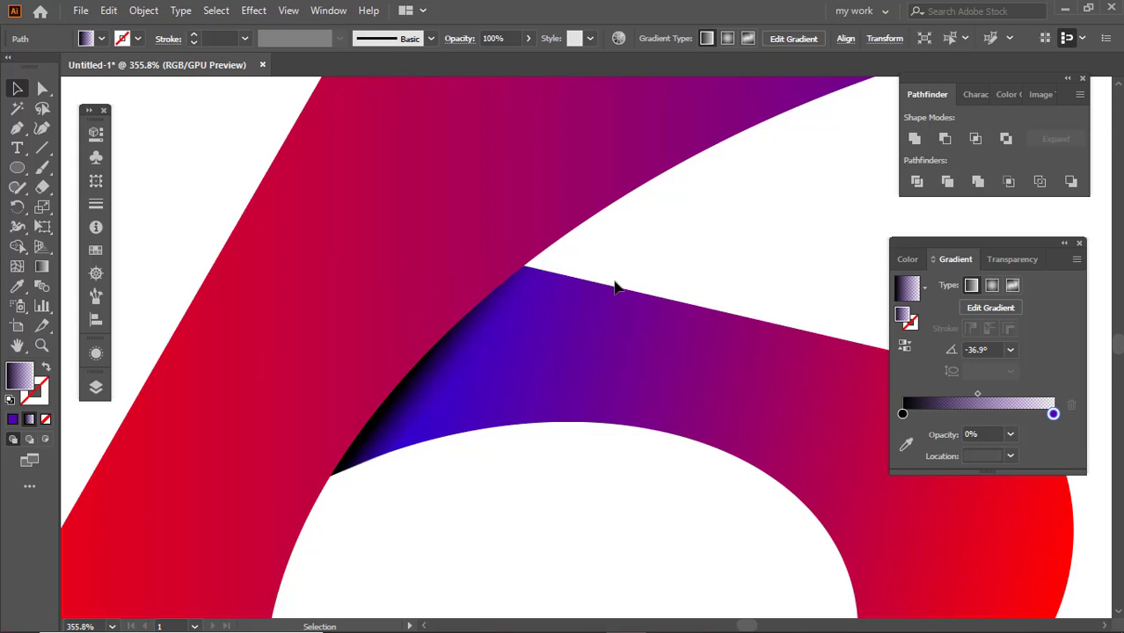
# Refine the shadow gradient to about -43.7° with the black stop near 38%
pyautogui.hotkey('ctrl', 'shift', 'a')
pyautogui.scroll(-3, 382, 306)
pyautogui.moveTo(564, 320); pyautogui.dragTo(400, 315)
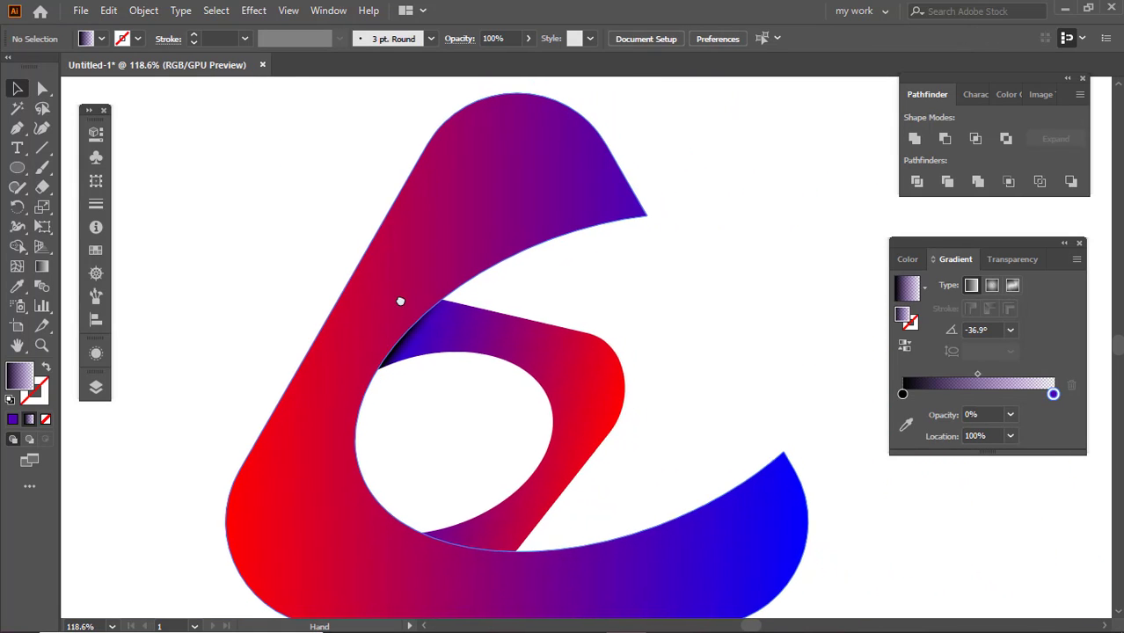
pyautogui.click(405, 342)
pyautogui.scroll(2, 382, 315)
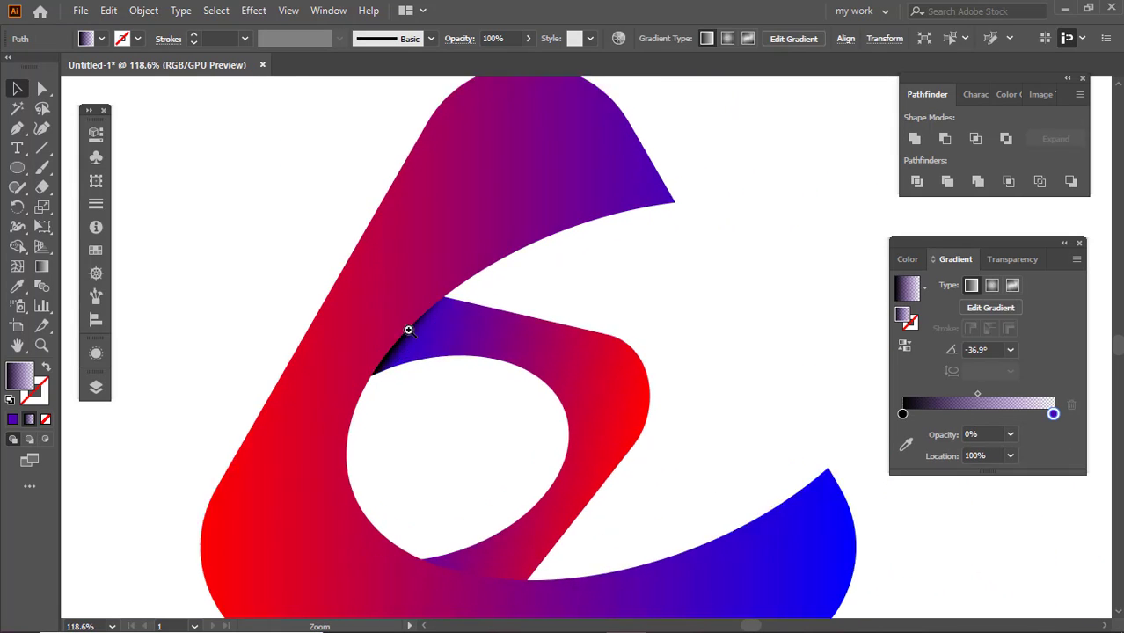
pyautogui.click(41, 266)
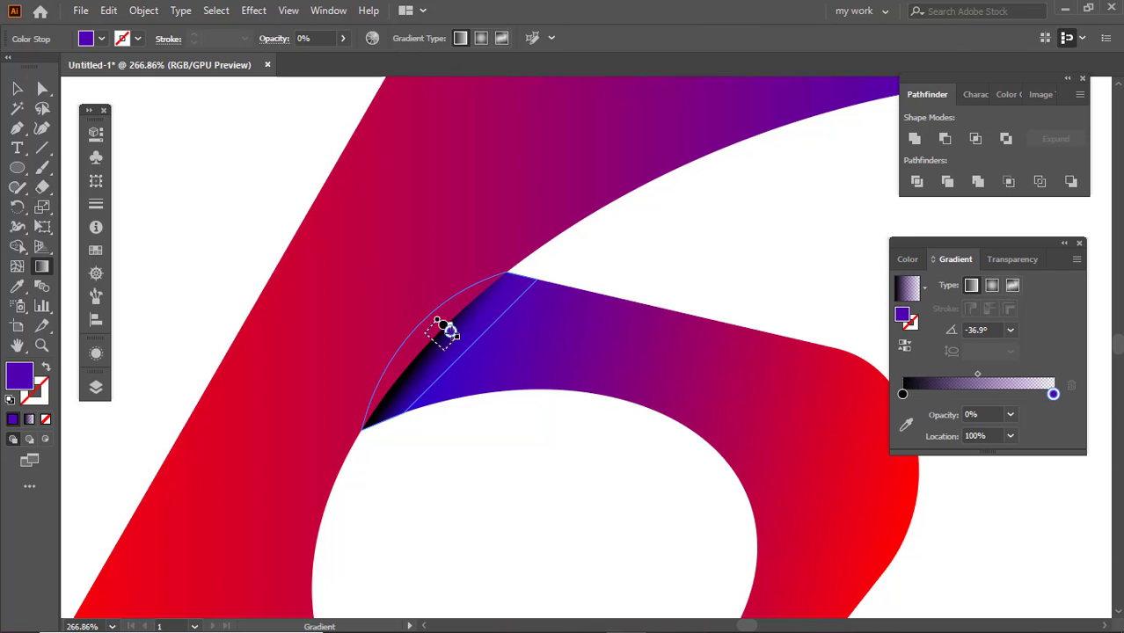
pyautogui.moveTo(462, 345); pyautogui.dragTo(440, 343)
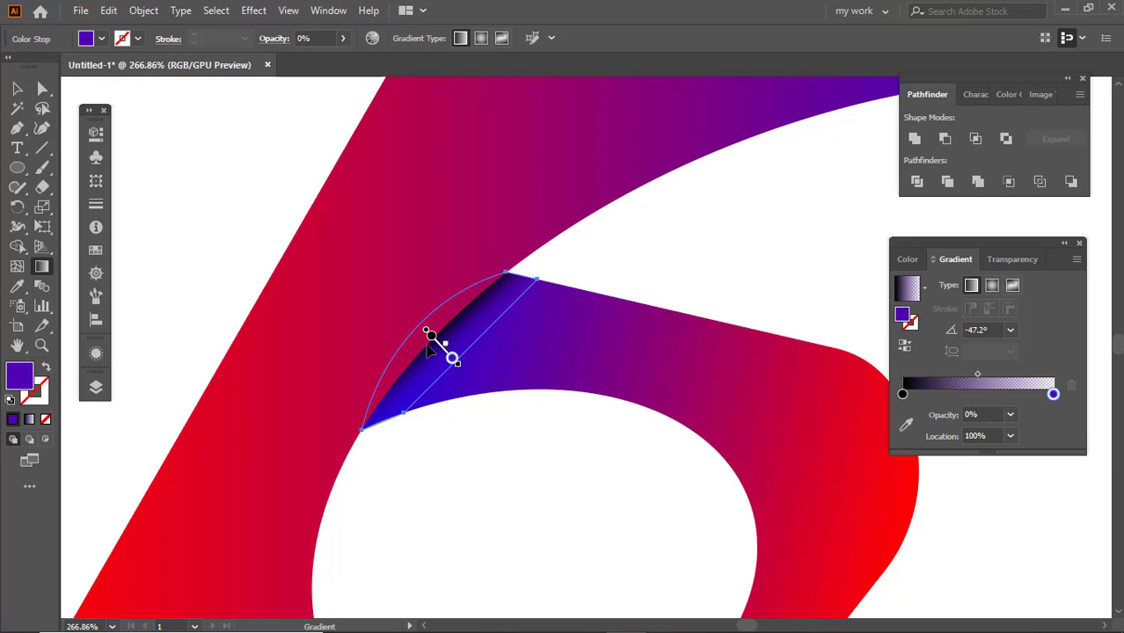
pyautogui.click(428, 334)
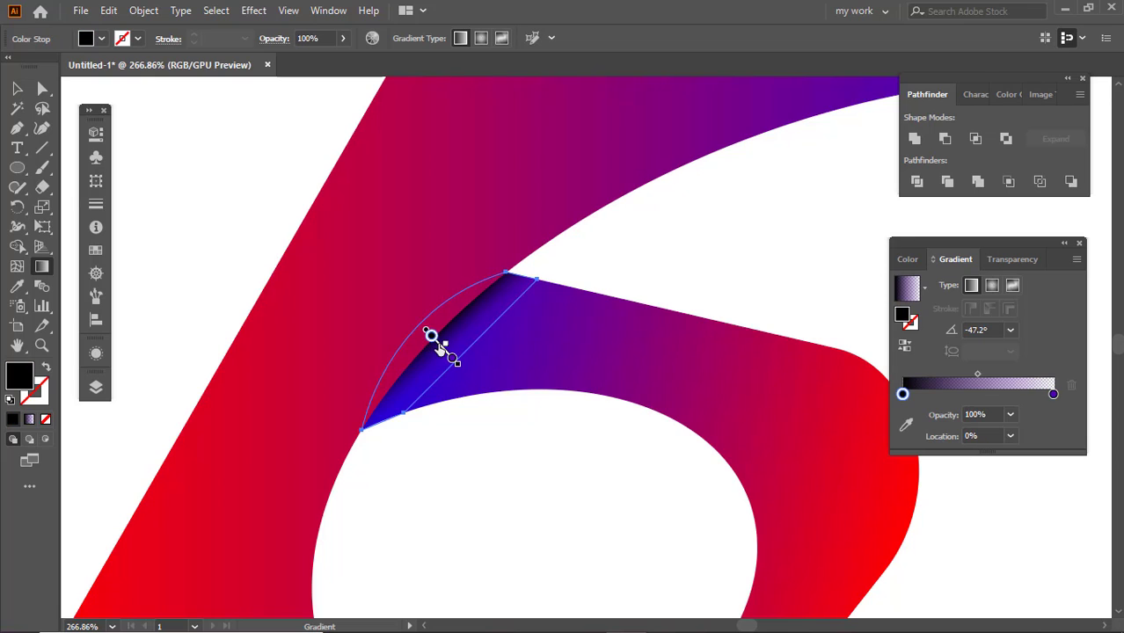
pyautogui.moveTo(433, 337)
pyautogui.mouseDown()
pyautogui.moveTo(440, 345)
pyautogui.moveTo(427, 335)
pyautogui.mouseUp()
pyautogui.moveTo(445, 378); pyautogui.dragTo(442, 376)
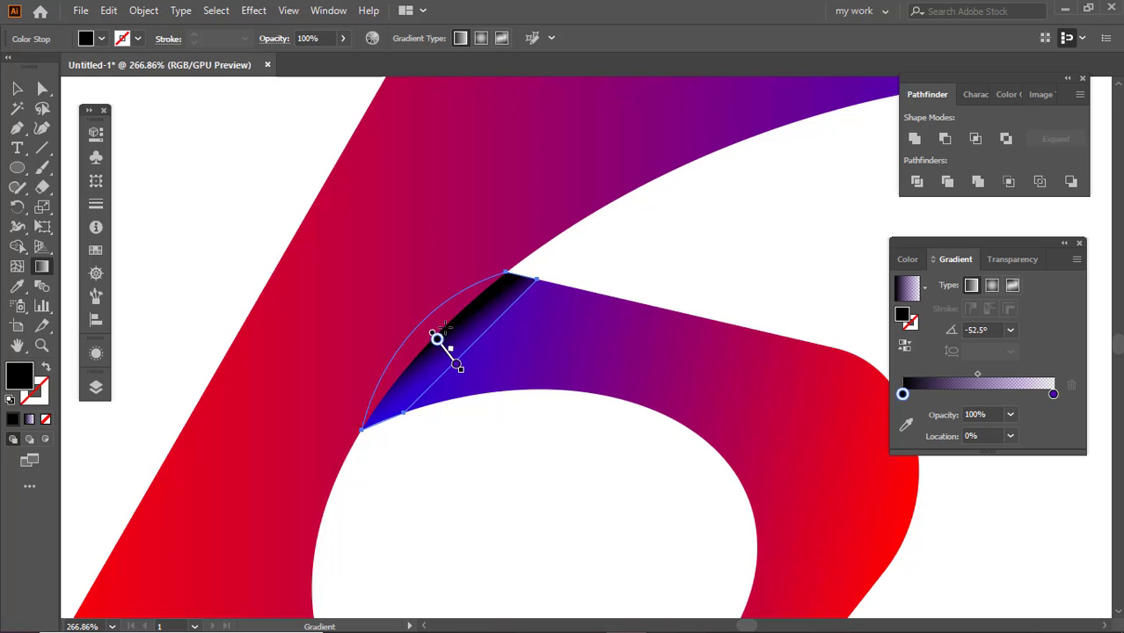
pyautogui.moveTo(464, 350); pyautogui.dragTo(453, 360)
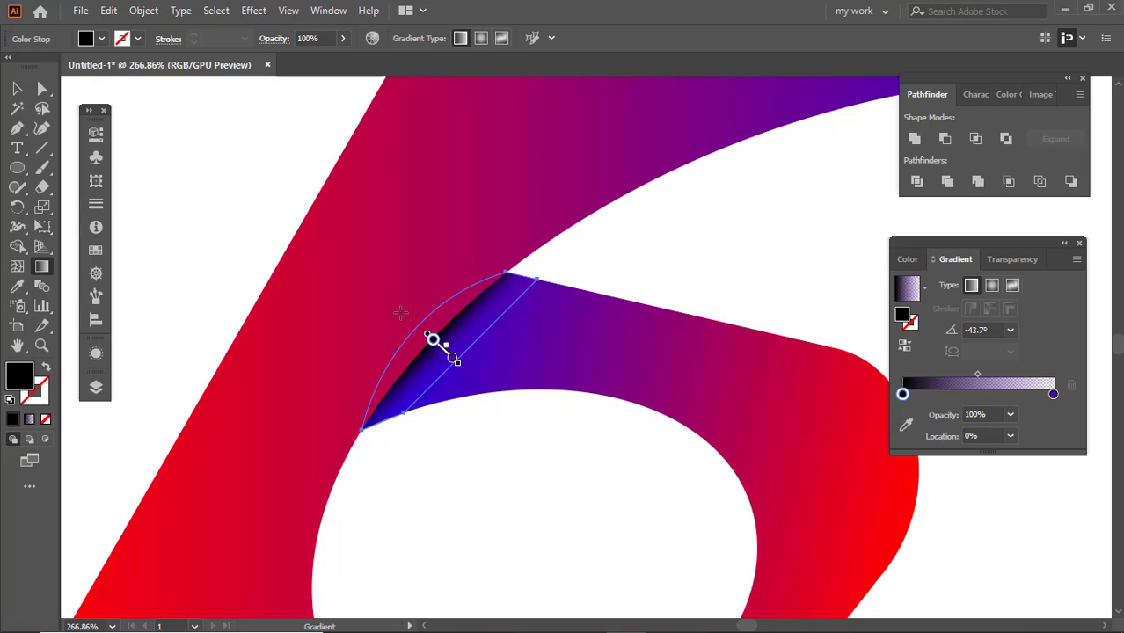
pyautogui.click(18, 90)
# Pen-draw a curved shadow shape along the lower overlap where the inner curve meets the ribbon
pyautogui.click(256, 144)
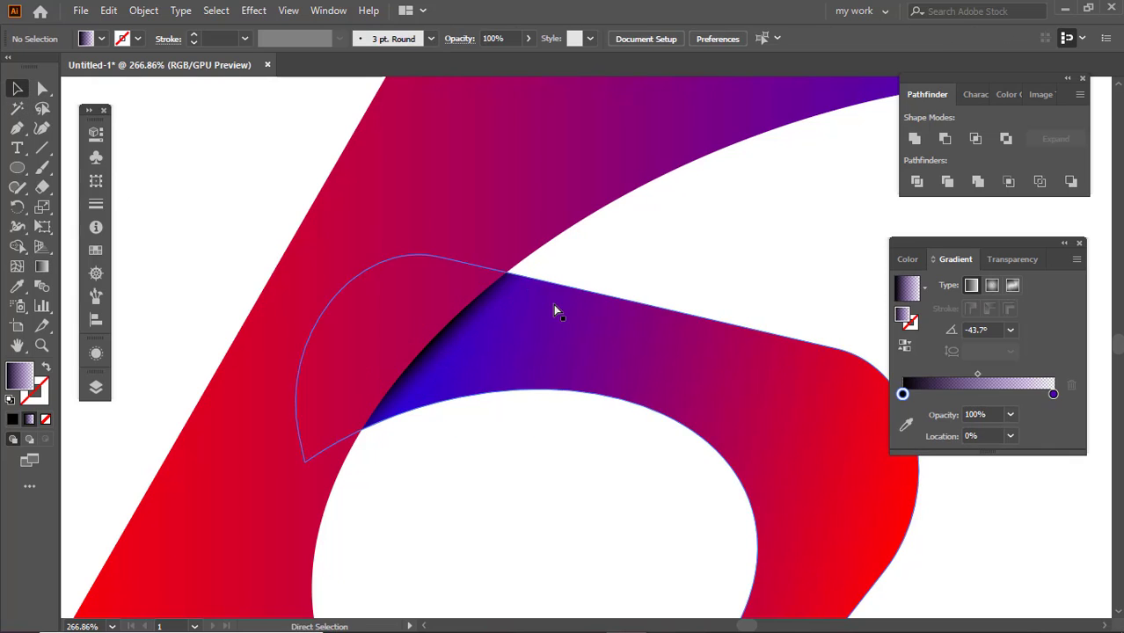
pyautogui.scroll(-2, 364, 283)
pyautogui.scroll(-1, 444, 309)
pyautogui.scroll(1, 444, 310)
pyautogui.scroll(1, 515, 480)
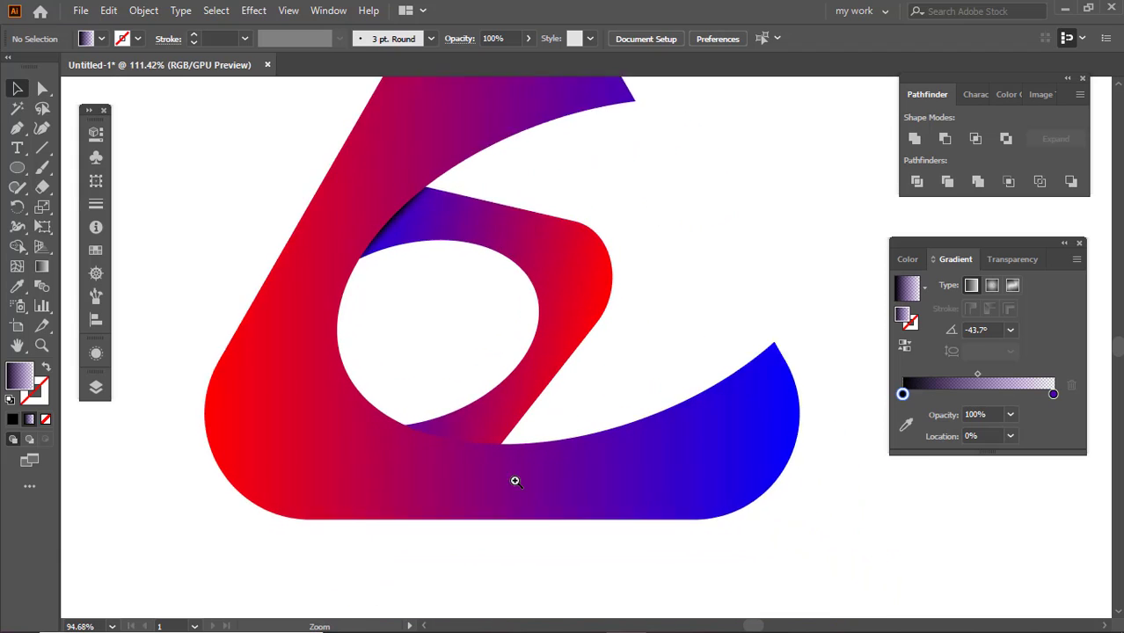
pyautogui.scroll(2, 639, 485)
pyautogui.scroll(2, 639, 484)
pyautogui.click(17, 129)
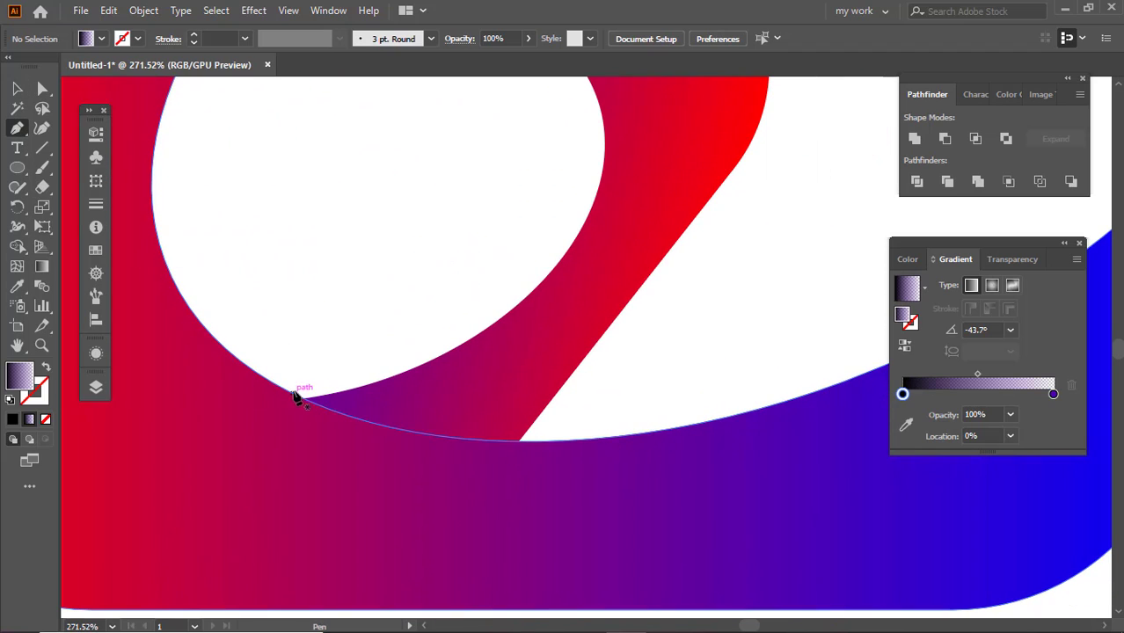
pyautogui.click(304, 398)
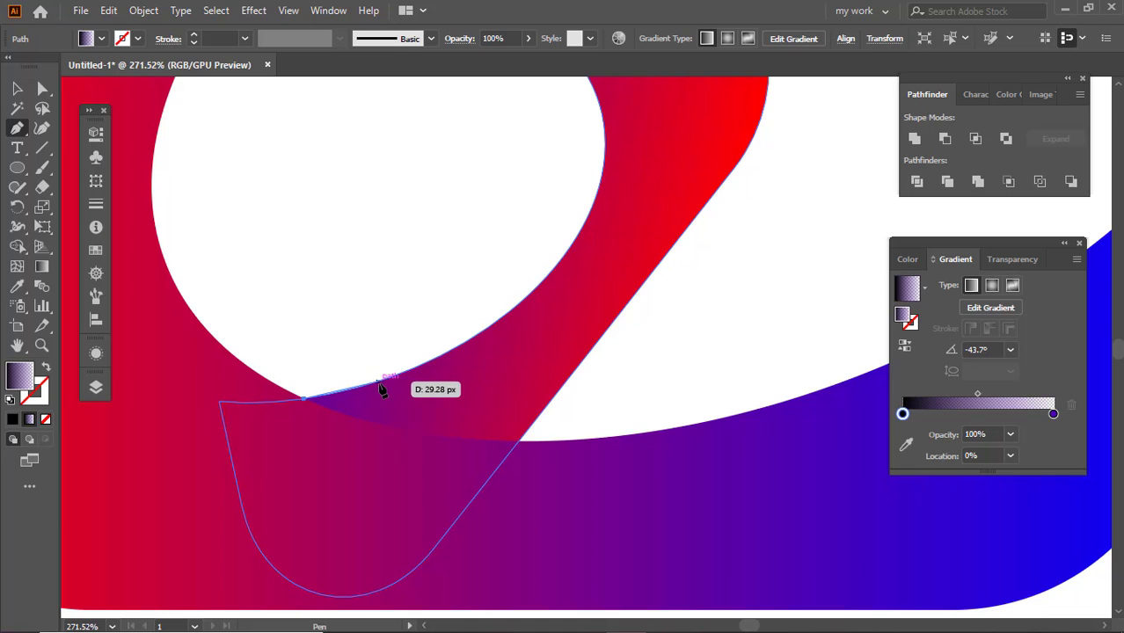
pyautogui.moveTo(376, 381); pyautogui.dragTo(406, 377)
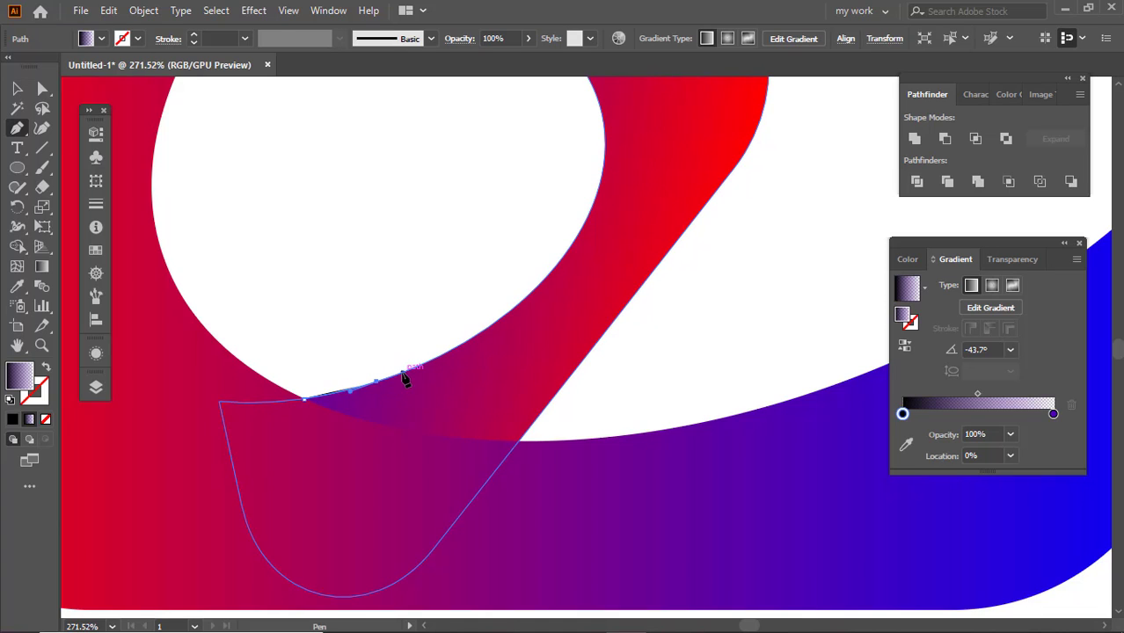
pyautogui.click(377, 382)
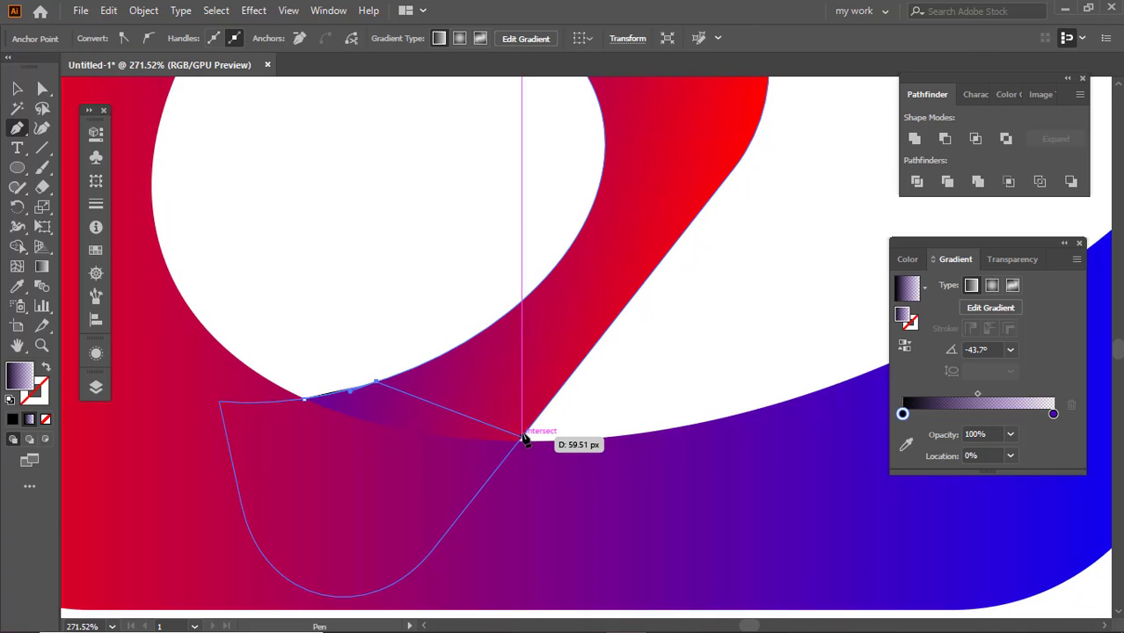
pyautogui.click(530, 427)
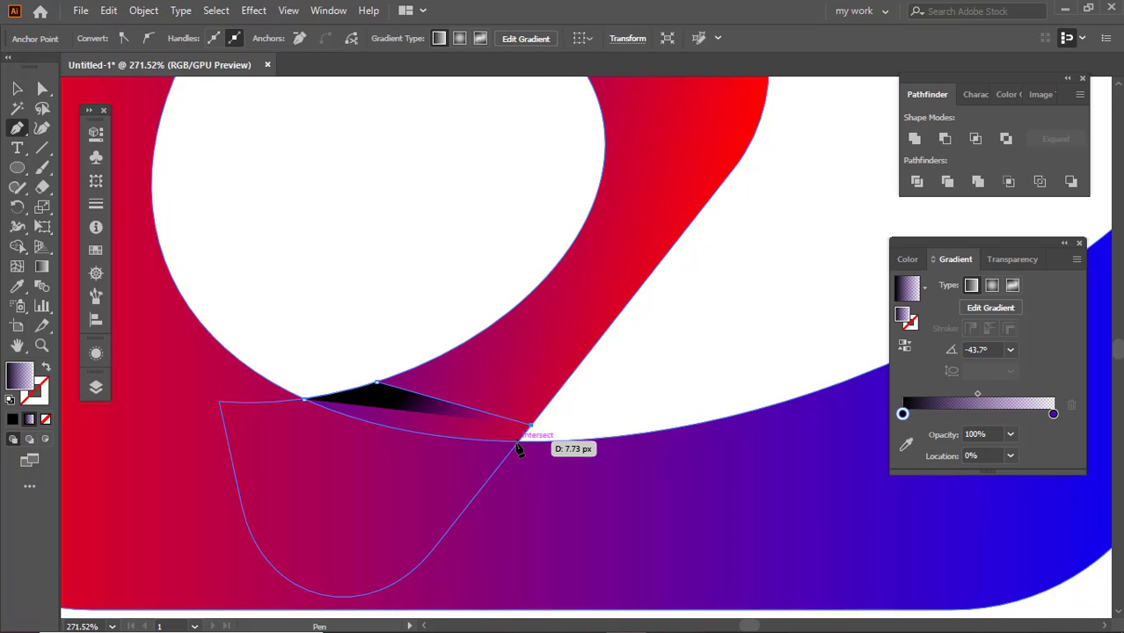
pyautogui.click(518, 444)
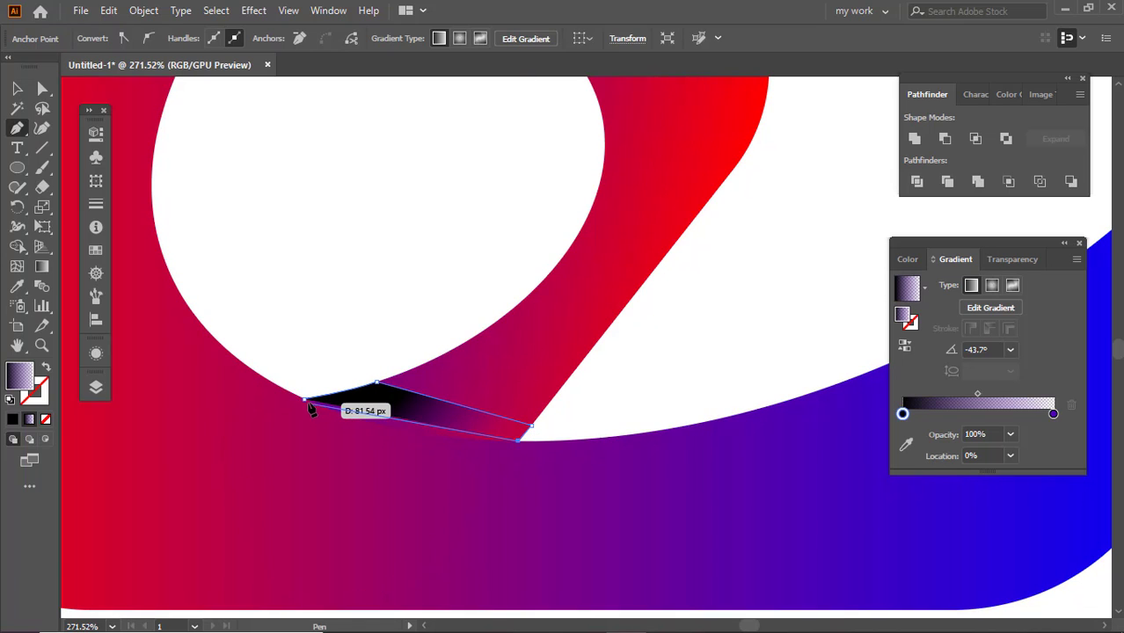
pyautogui.moveTo(303, 400); pyautogui.dragTo(270, 333)
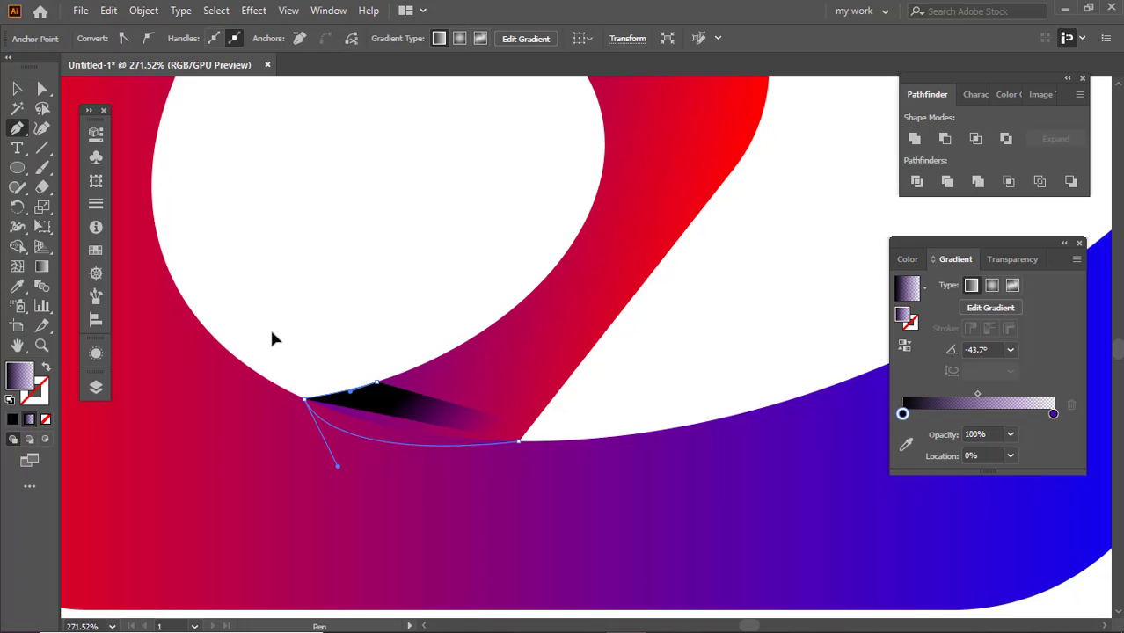
# Bring the large gradient ribbon in front of the new shadow shape
pyautogui.press('v')
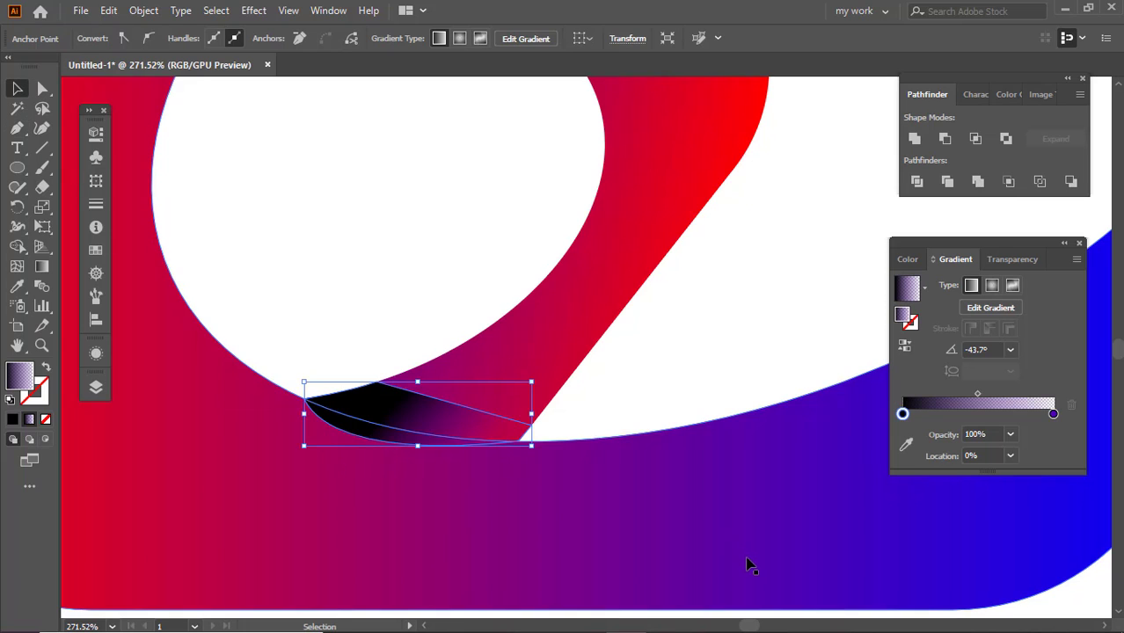
pyautogui.click(673, 506)
pyautogui.rightClick(671, 506)
pyautogui.moveTo(716, 415)
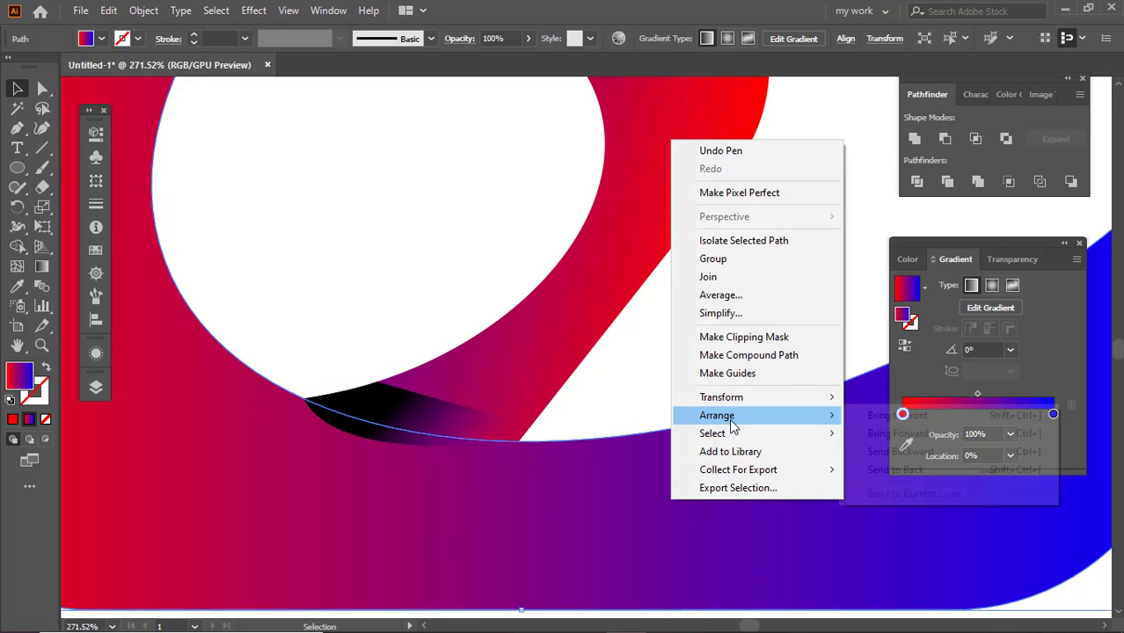
pyautogui.click(897, 415)
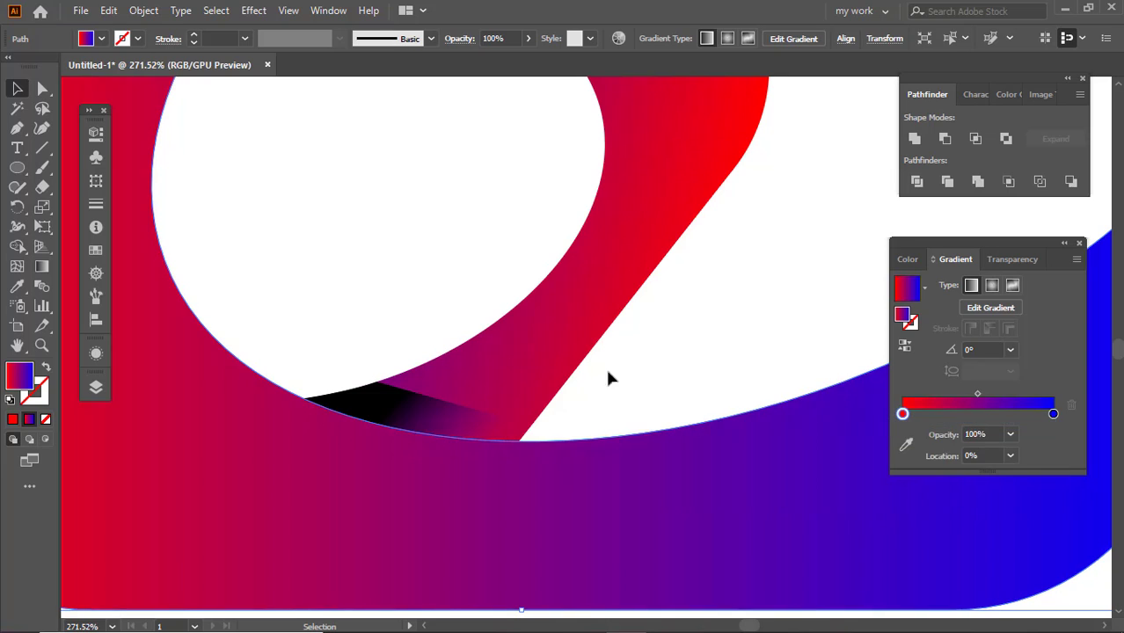
pyautogui.click(285, 346)
pyautogui.click(385, 416)
pyautogui.press('g')
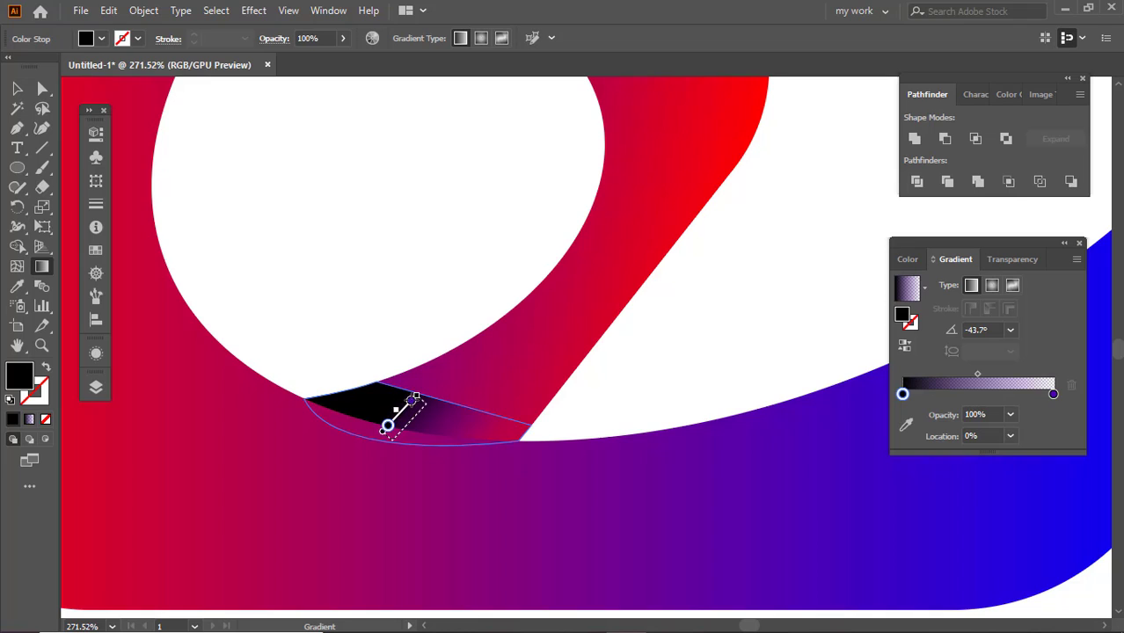
# Redraw the lower shadow's gradient to run toward the upper right
pyautogui.moveTo(398, 434)
pyautogui.mouseDown()
pyautogui.moveTo(427, 397)
pyautogui.moveTo(437, 413)
pyautogui.moveTo(424, 397)
pyautogui.mouseUp()
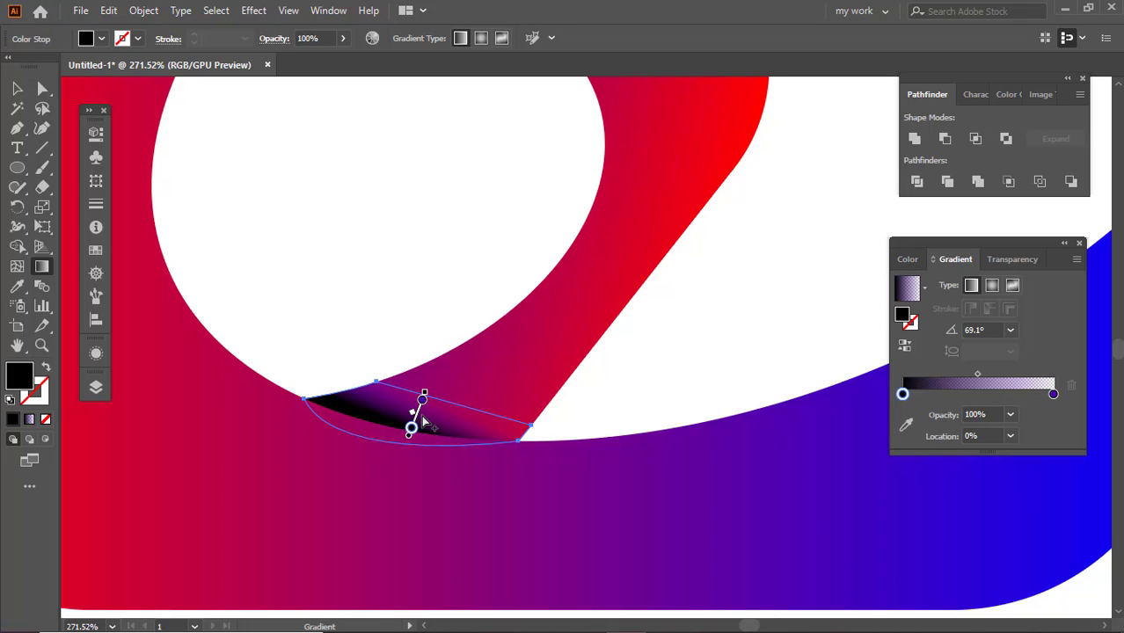
pyautogui.moveTo(418, 421)
pyautogui.mouseDown()
pyautogui.moveTo(449, 421)
pyautogui.moveTo(422, 395)
pyautogui.mouseUp()
pyautogui.press('v')
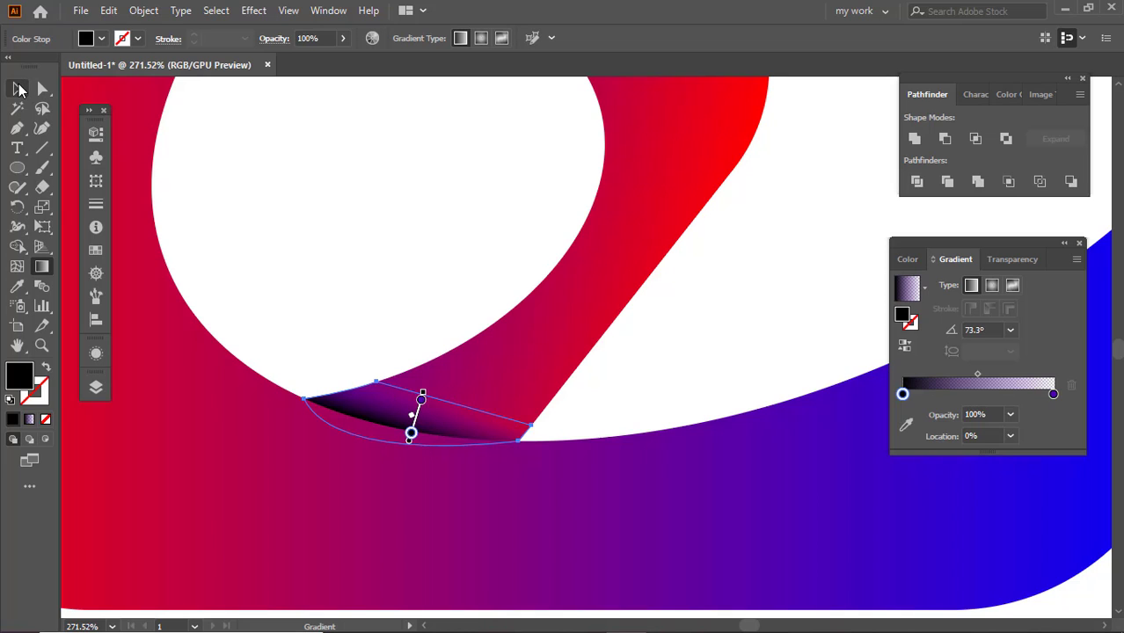
pyautogui.click(326, 181)
# Sample the logo's crimson into the shadow gradient's end stop
pyautogui.click(422, 411)
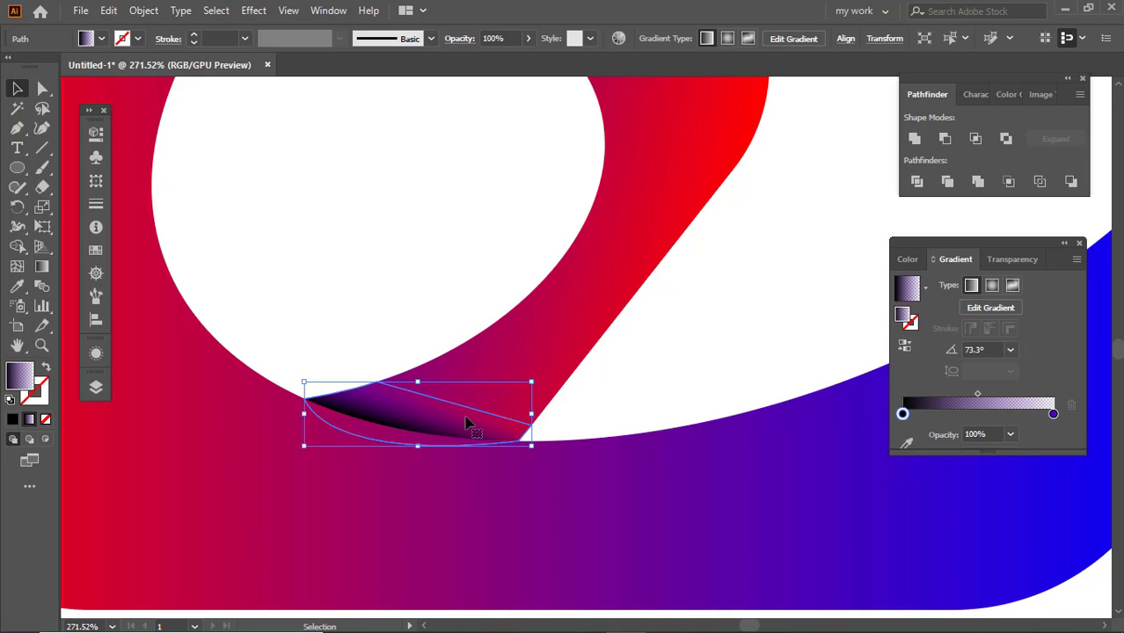
pyautogui.click(1053, 418)
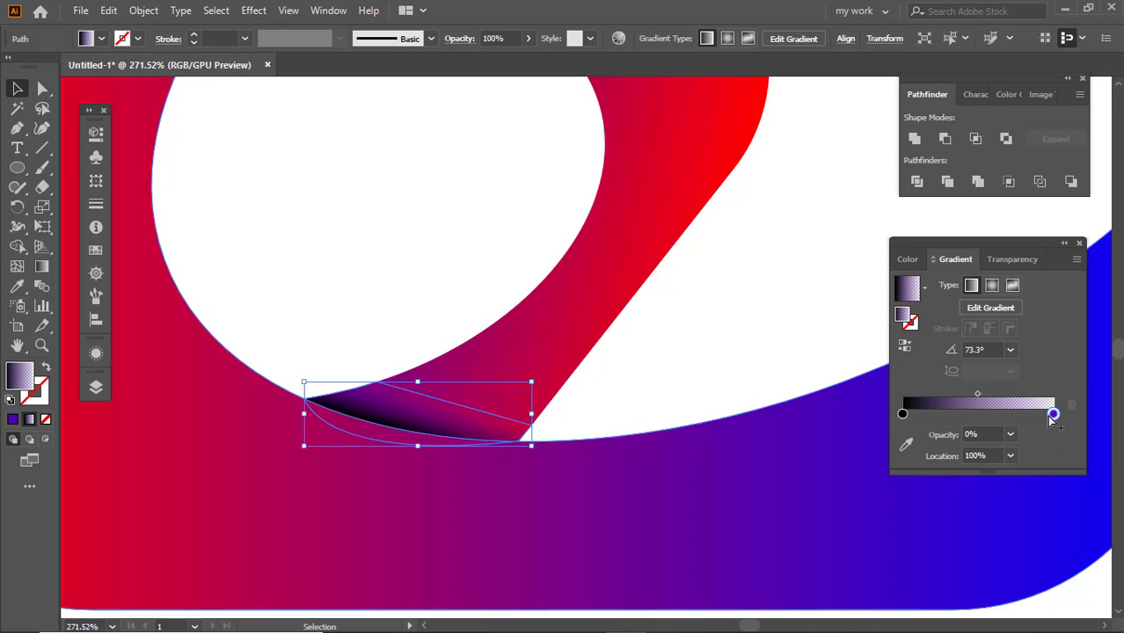
pyautogui.doubleClick(1052, 413)
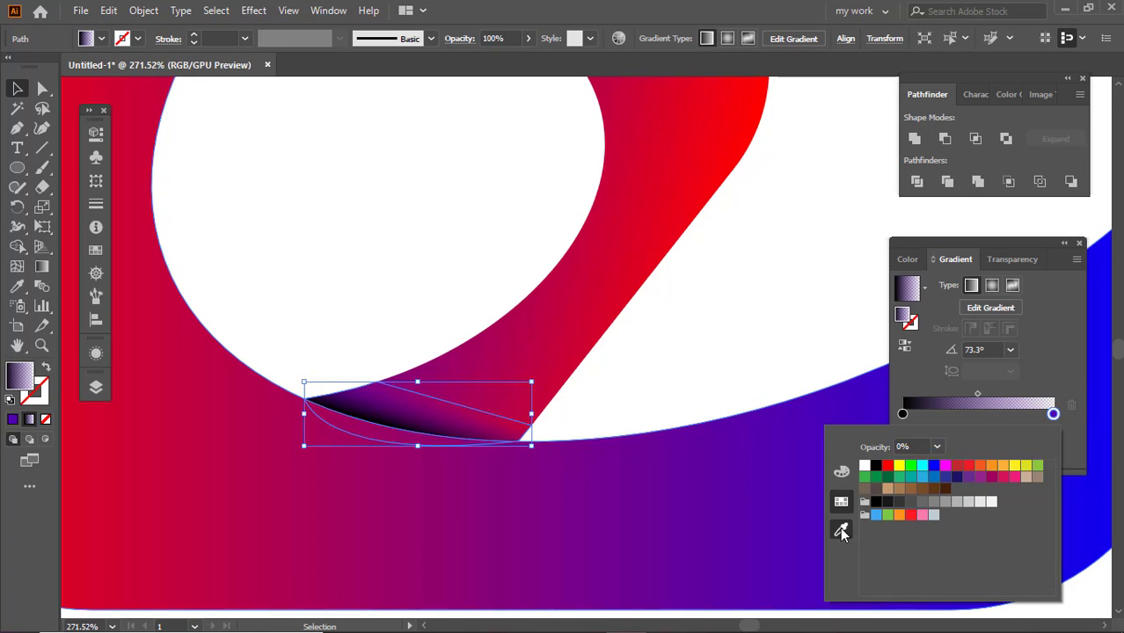
pyautogui.click(841, 524)
pyautogui.click(482, 395)
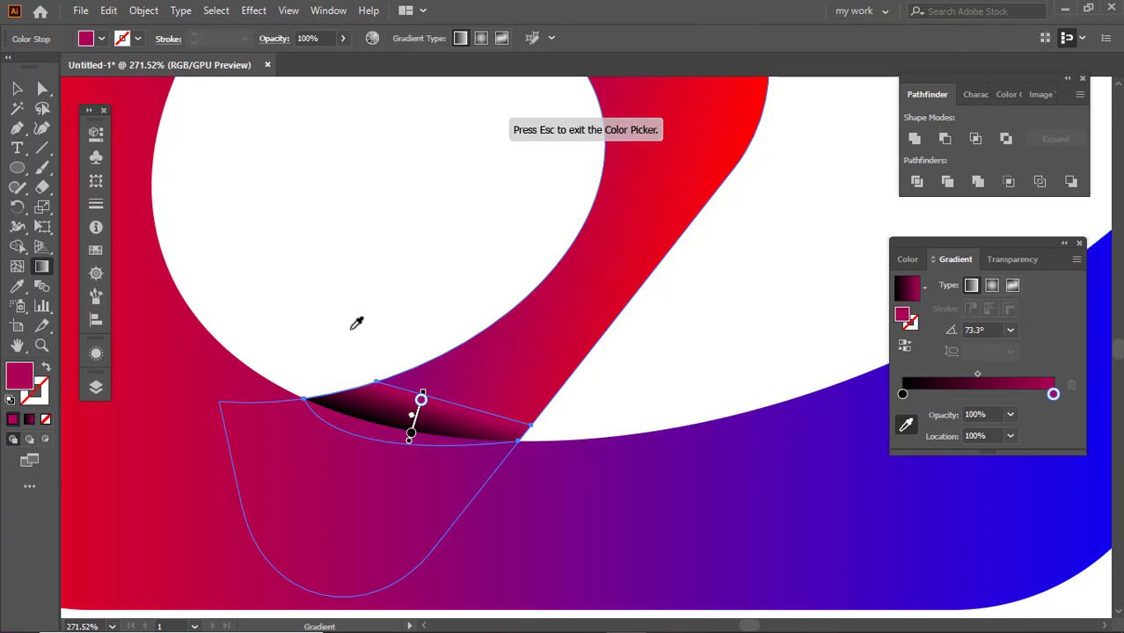
pyautogui.click(17, 89)
pyautogui.click(423, 228)
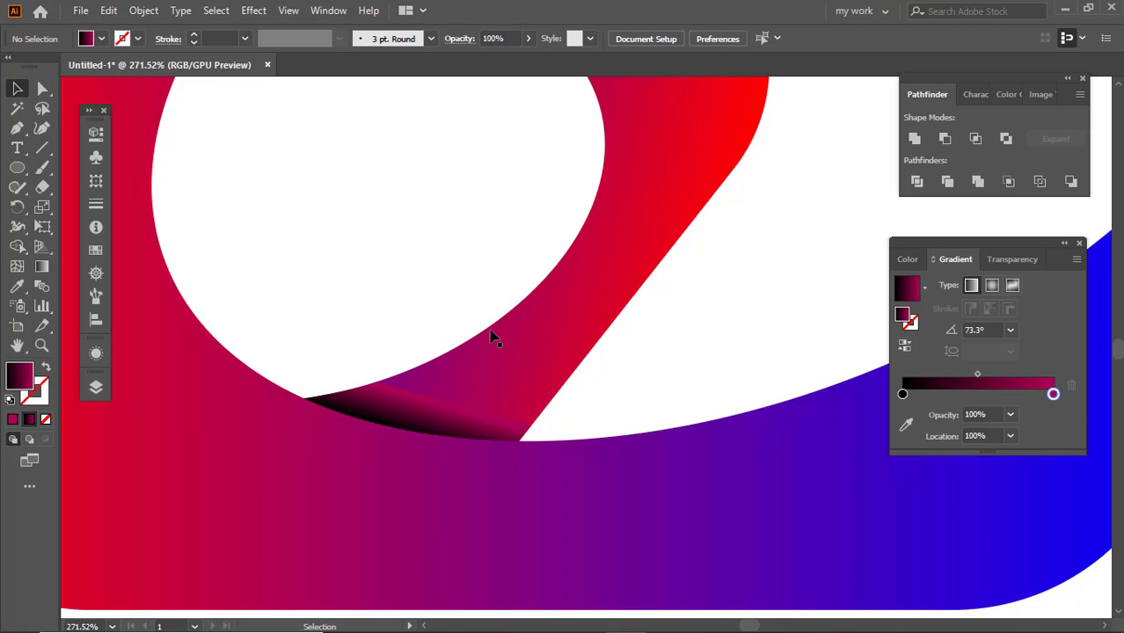
pyautogui.moveTo(494, 334)
pyautogui.mouseDown()
pyautogui.moveTo(437, 278)
pyautogui.moveTo(440, 336)
pyautogui.moveTo(480, 333)
pyautogui.mouseUp()
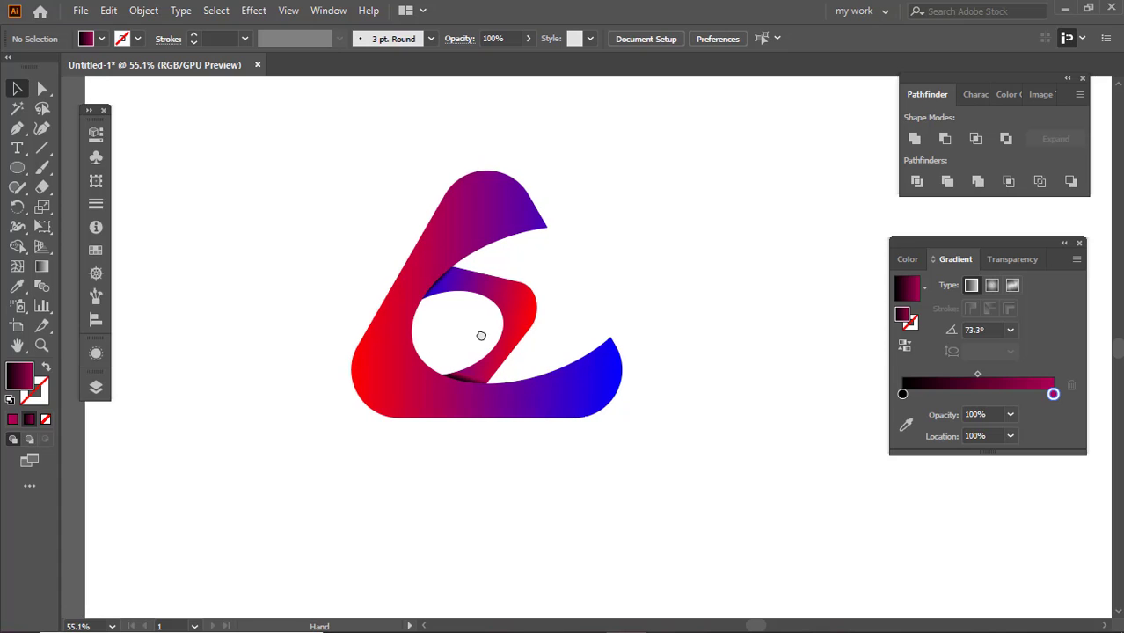
# Place 72 pt placeholder text and move it down below the logo
pyautogui.press('v')
pyautogui.click(18, 147)
pyautogui.click(320, 430)
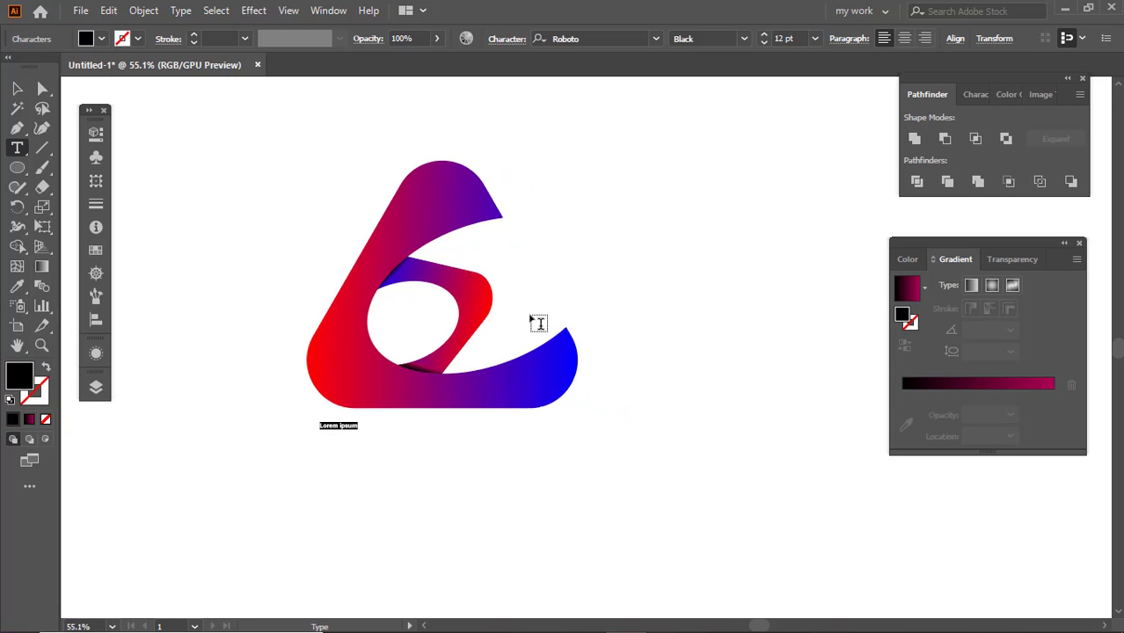
pyautogui.click(814, 40)
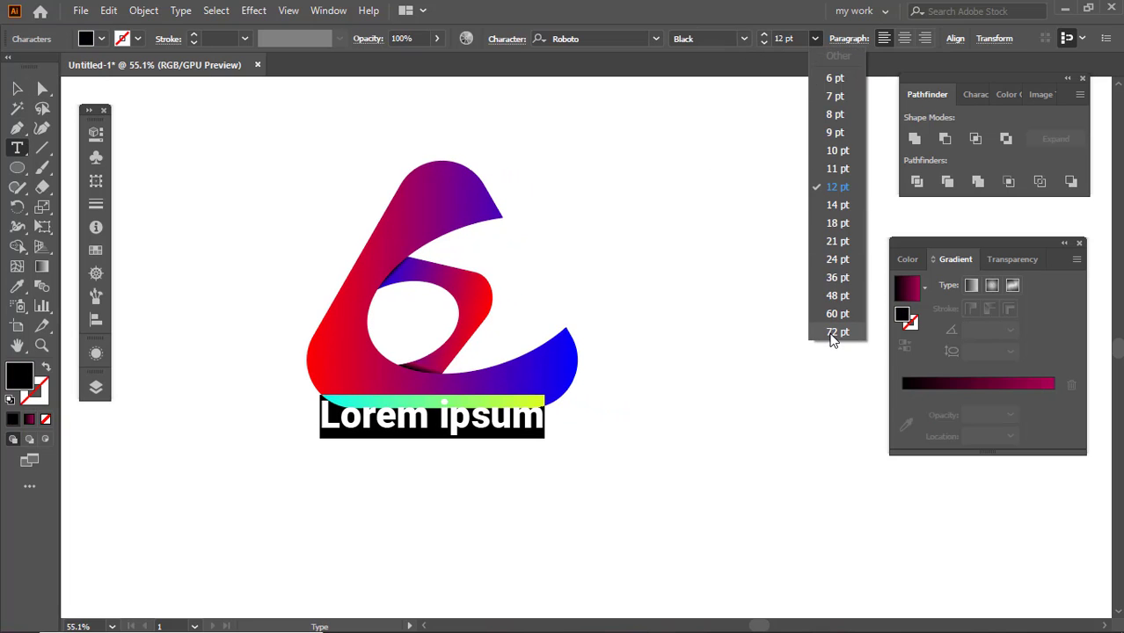
pyautogui.click(834, 331)
pyautogui.click(18, 89)
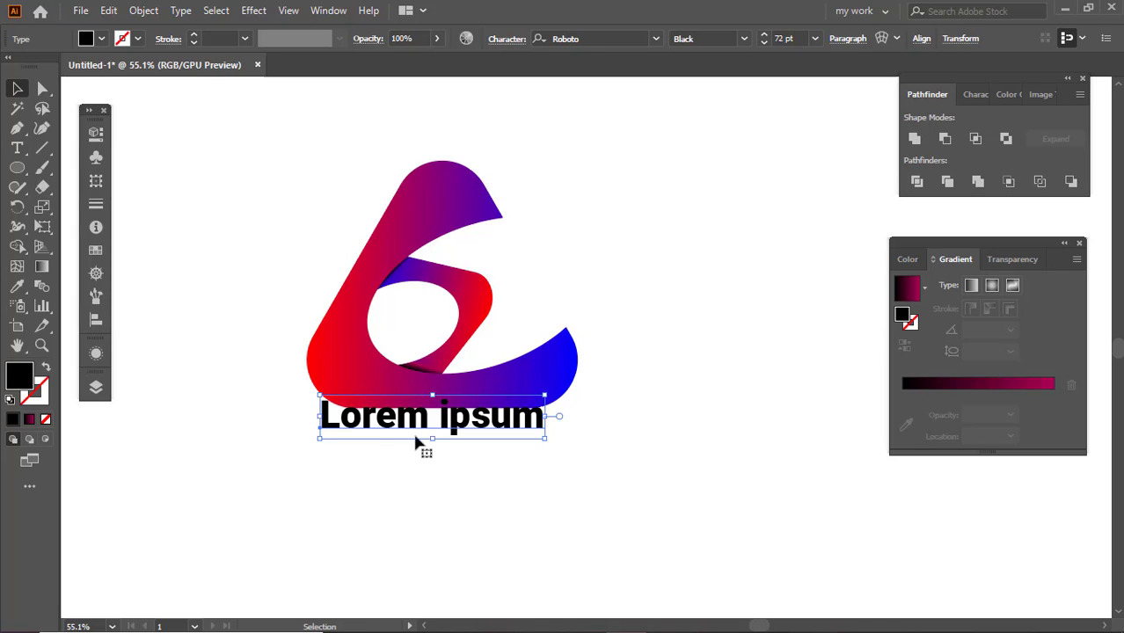
pyautogui.moveTo(415, 442); pyautogui.dragTo(443, 484)
# Replace the placeholder text with 'Creative design'
pyautogui.press('t')
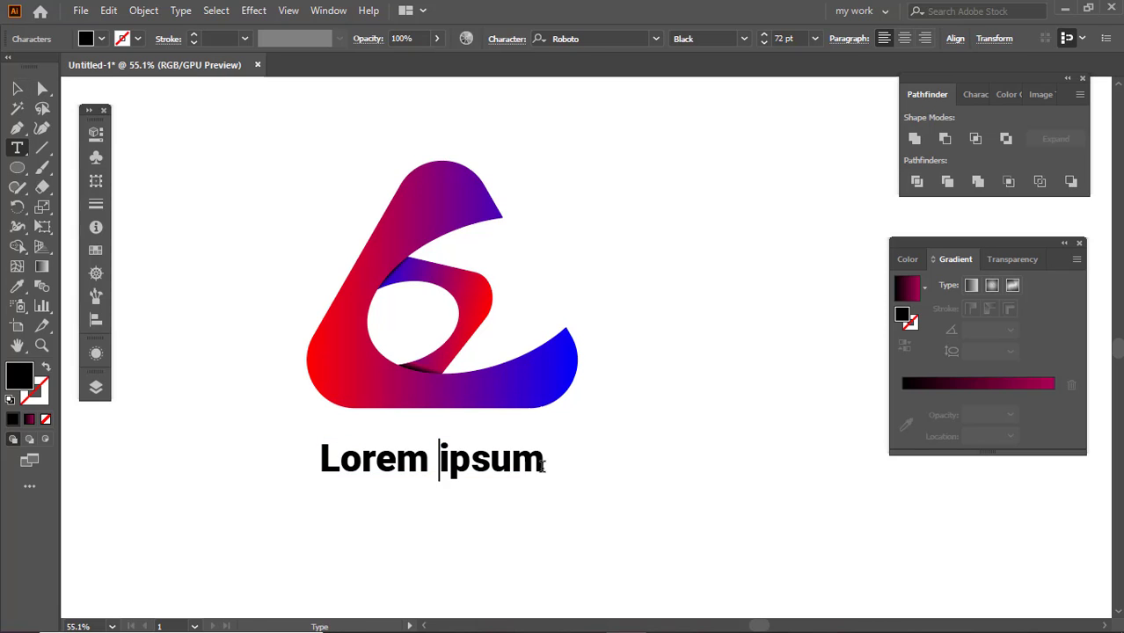
pyautogui.moveTo(542, 467); pyautogui.dragTo(265, 458)
pyautogui.write('c')
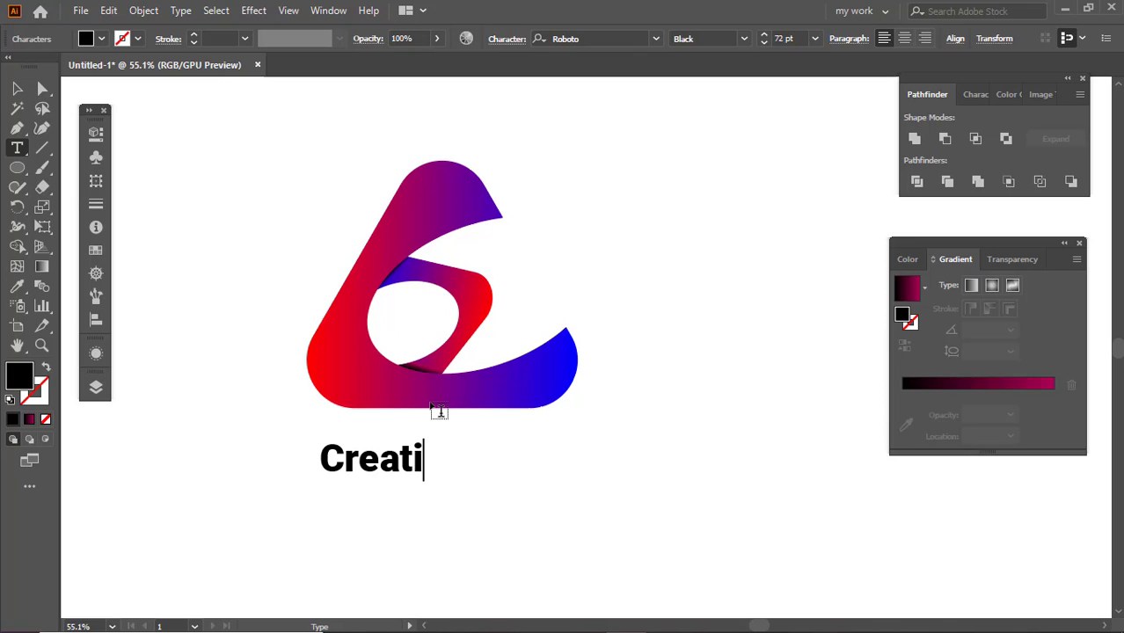
pyautogui.write('design')
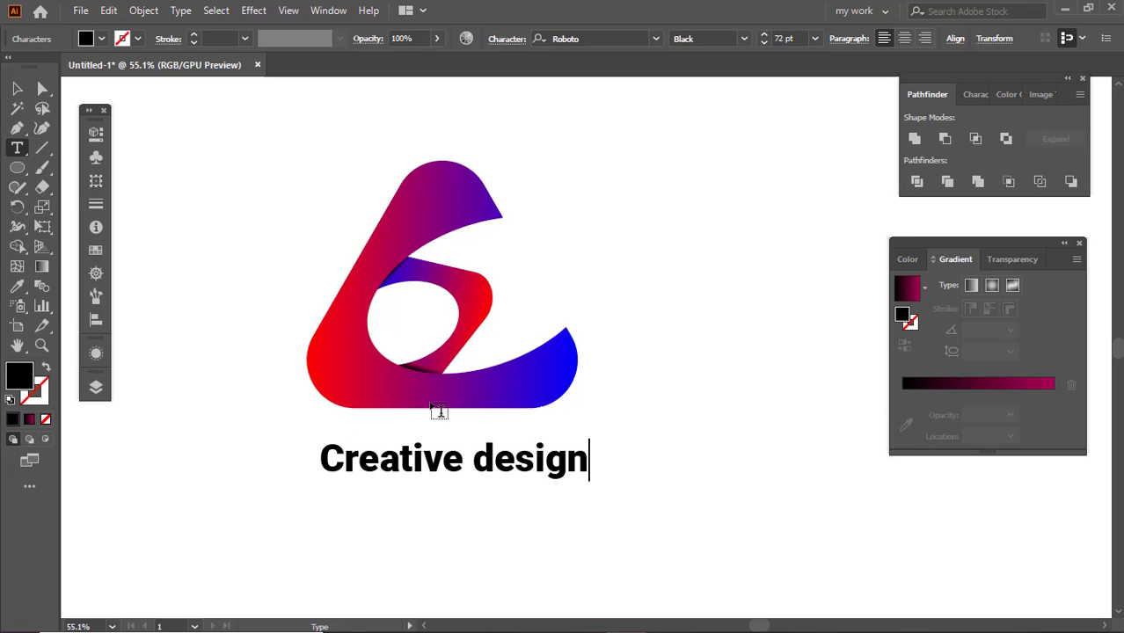
pyautogui.click(16, 89)
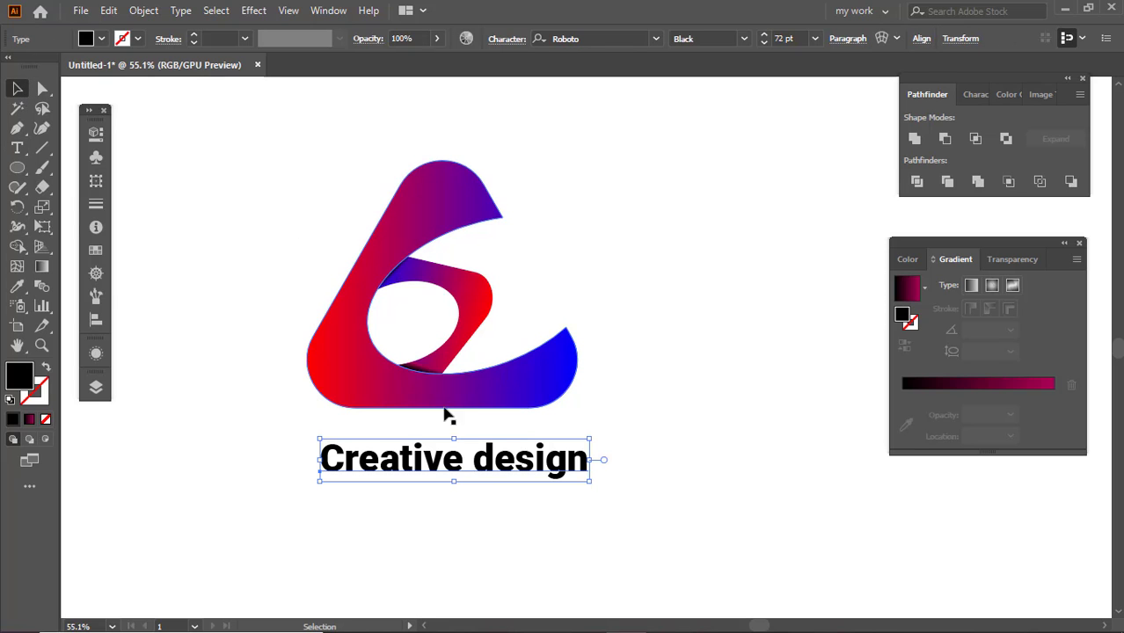
# Scale the 'Creative design' text up to about 122.66 pt
pyautogui.scroll(1, 563, 470)
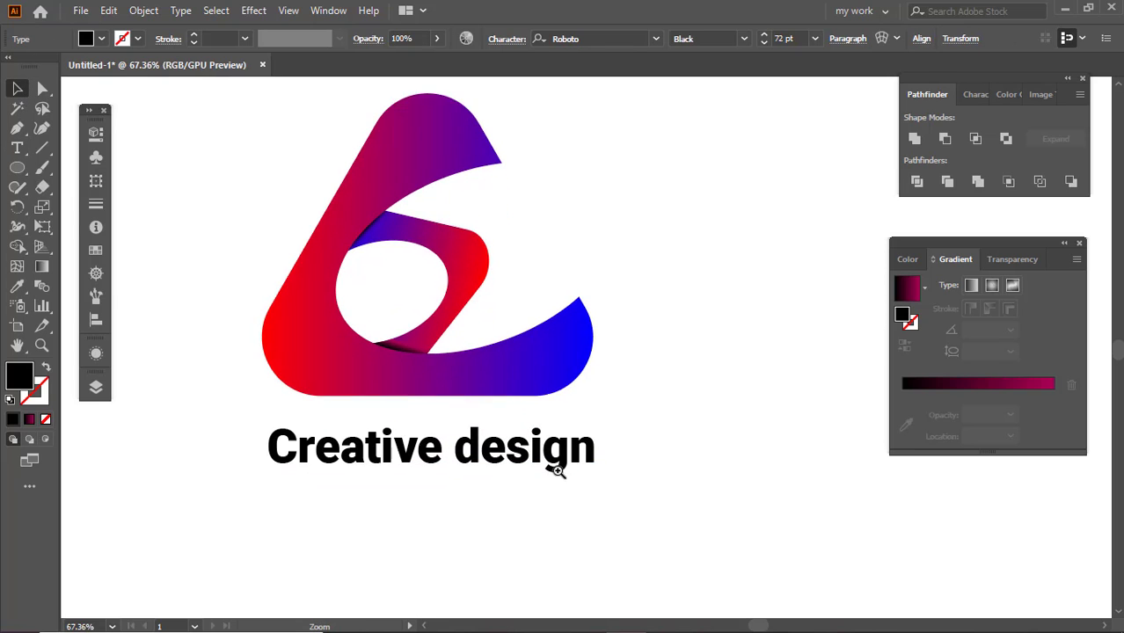
pyautogui.scroll(1, 552, 465)
pyautogui.scroll(1, 616, 467)
pyautogui.moveTo(630, 446); pyautogui.dragTo(758, 464)
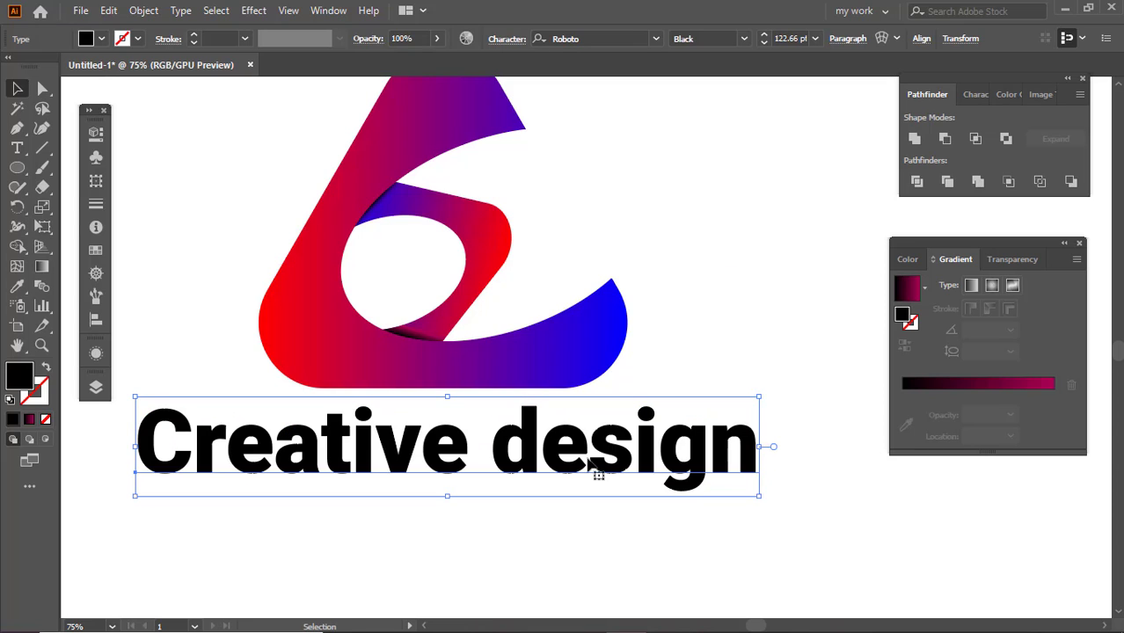
pyautogui.moveTo(594, 467); pyautogui.dragTo(615, 464)
# Convert the text to outlines and nudge it into place
pyautogui.rightClick(578, 456)
pyautogui.click(652, 224)
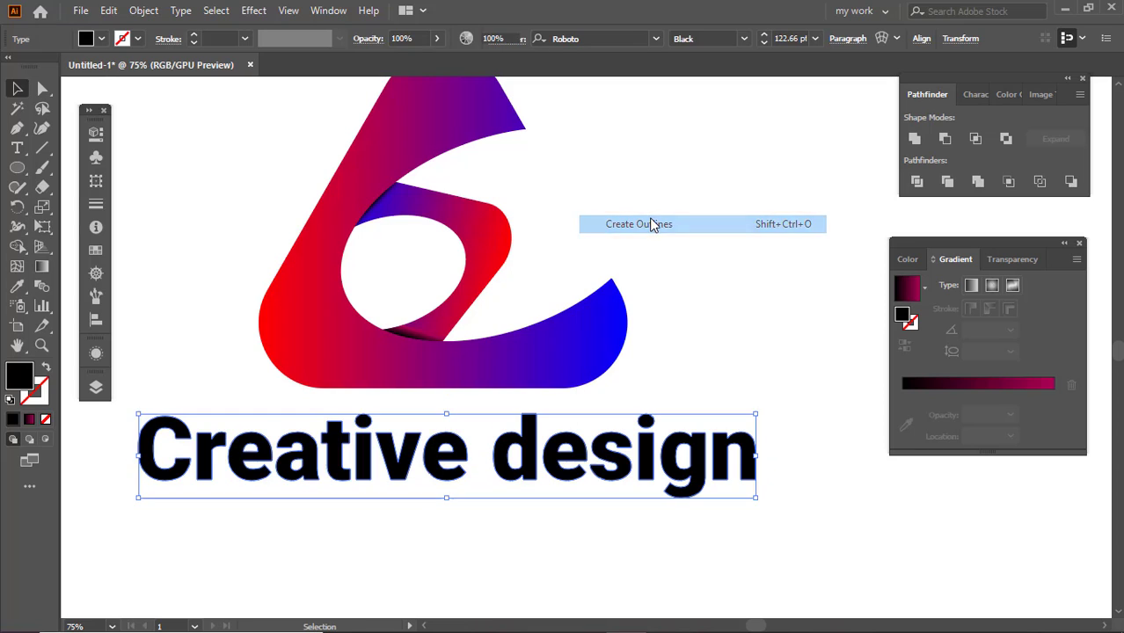
pyautogui.hotkey('ctrl', 'shift', 'a')
pyautogui.scroll(-1, 618, 431)
pyautogui.moveTo(535, 460); pyautogui.dragTo(542, 457)
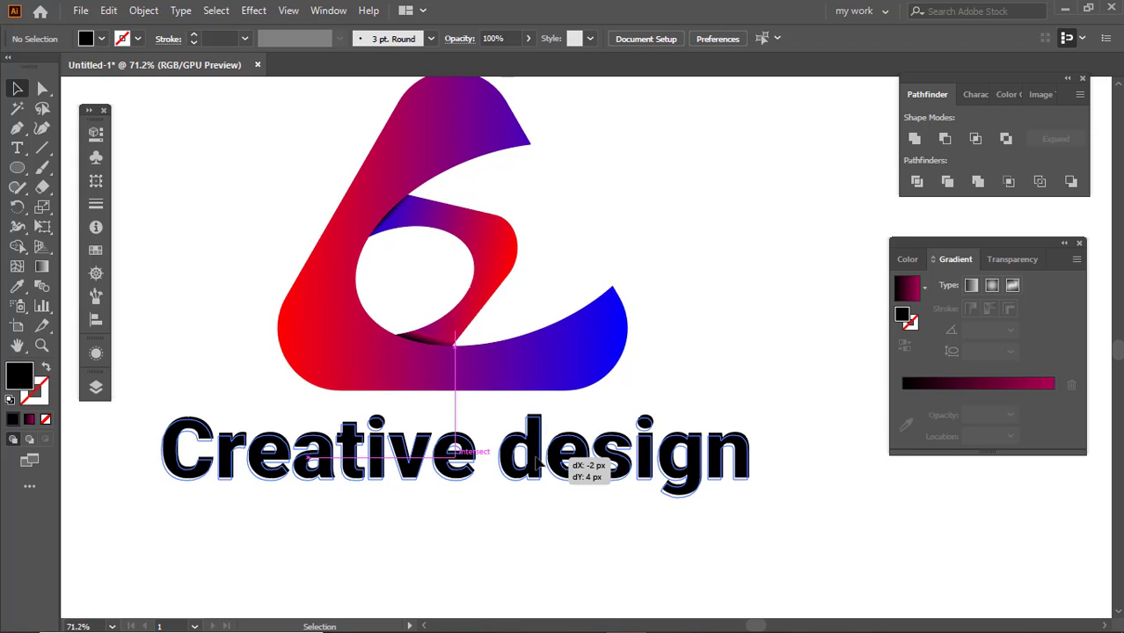
# Ungroup the outlined letters and select the word 'Creative'
pyautogui.rightClick(543, 458)
pyautogui.click(607, 301)
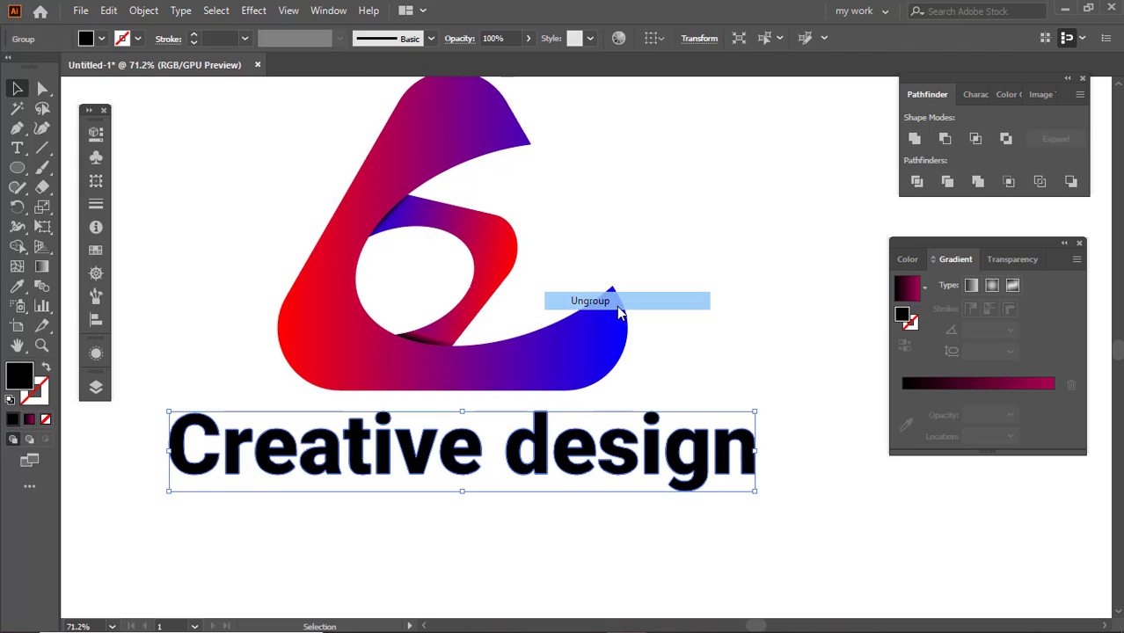
pyautogui.click(82, 482)
pyautogui.moveTo(248, 493); pyautogui.dragTo(482, 526)
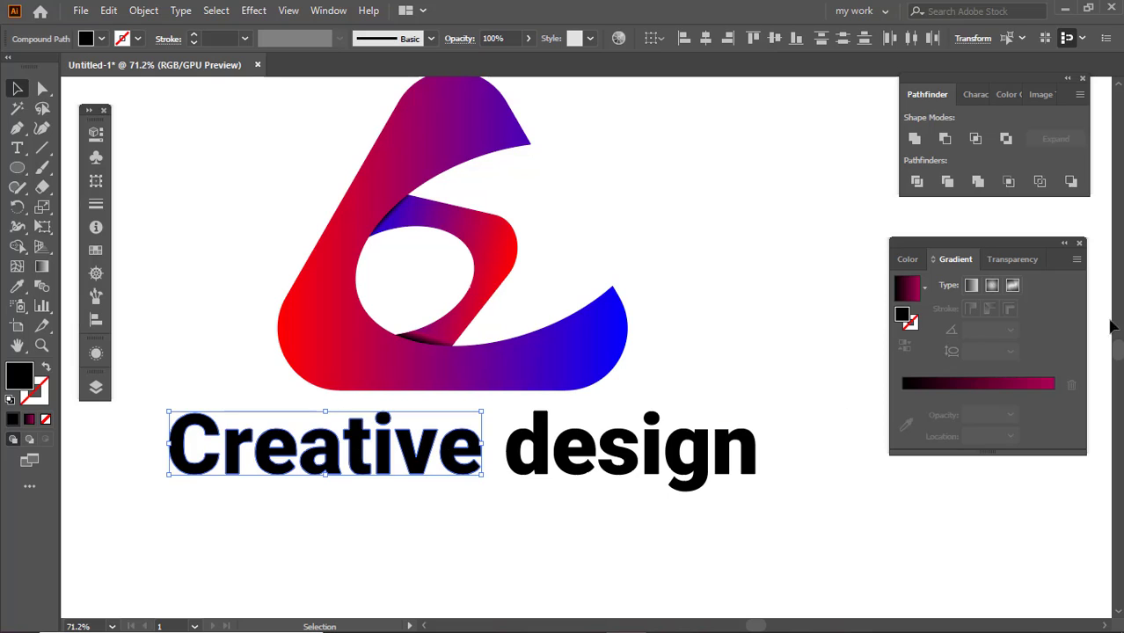
# Fill 'Creative' red (R 255, FF0000) and 'design' blue (B 255, 0000FF)
pyautogui.click(910, 259)
pyautogui.moveTo(994, 287); pyautogui.dragTo(1066, 292)
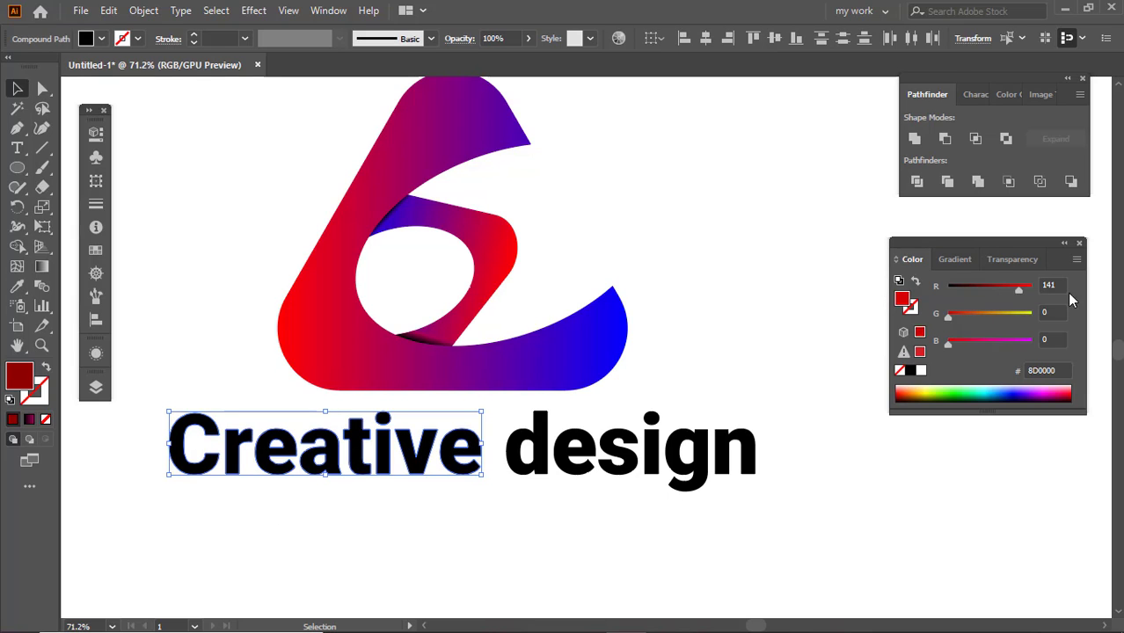
pyautogui.click(626, 452)
pyautogui.moveTo(948, 341); pyautogui.dragTo(1032, 341)
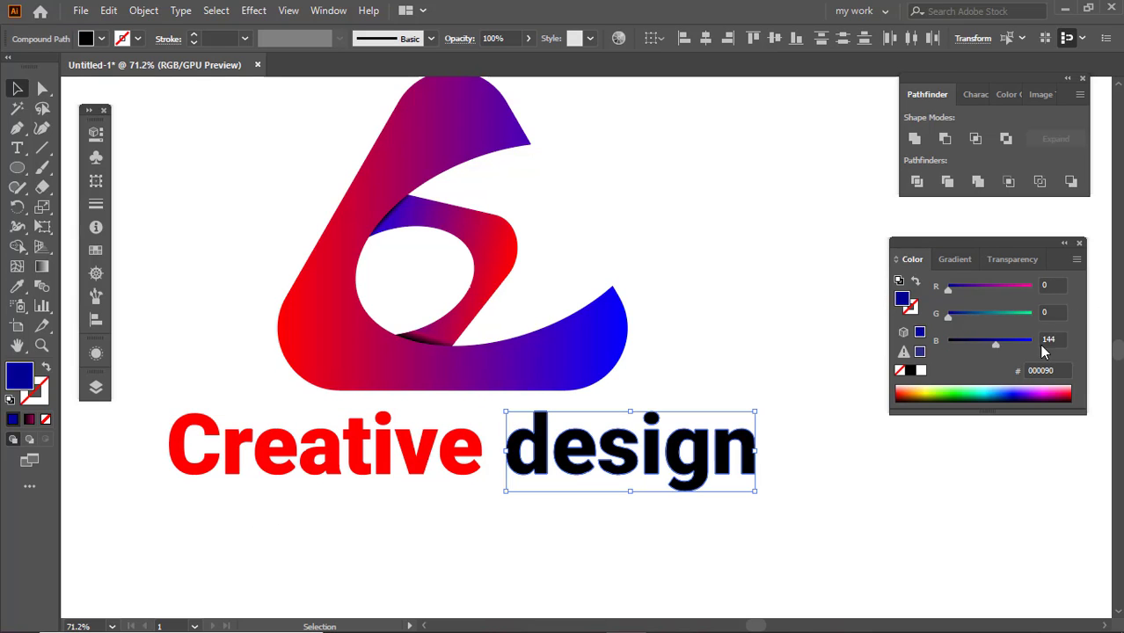
pyautogui.click(709, 382)
pyautogui.scroll(-2, 710, 382)
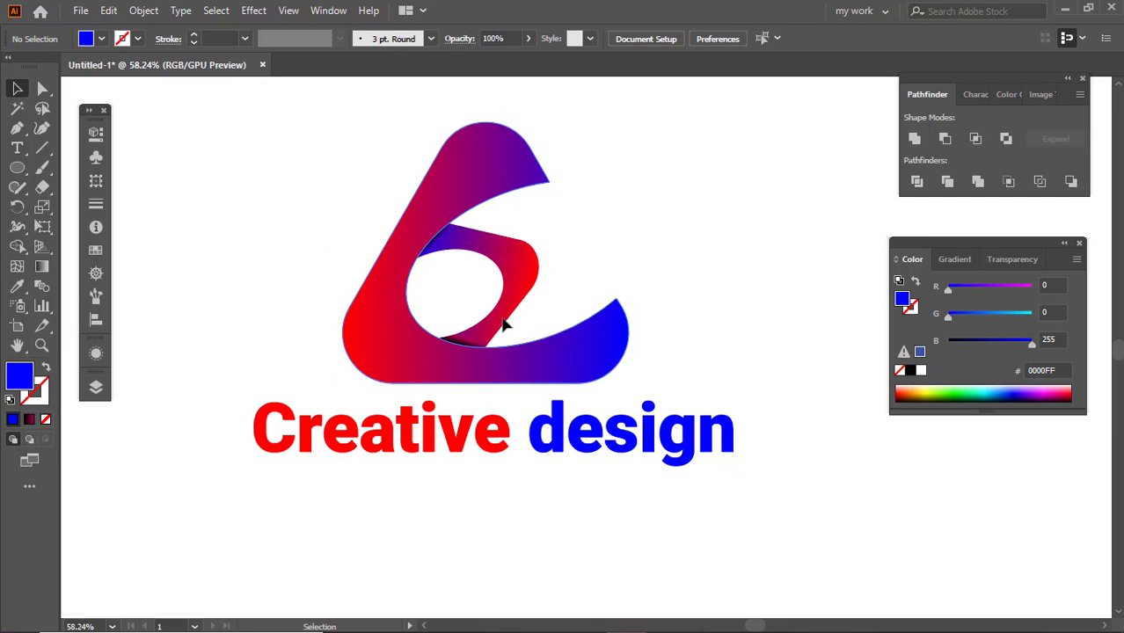
pyautogui.scroll(-2, 615, 377)
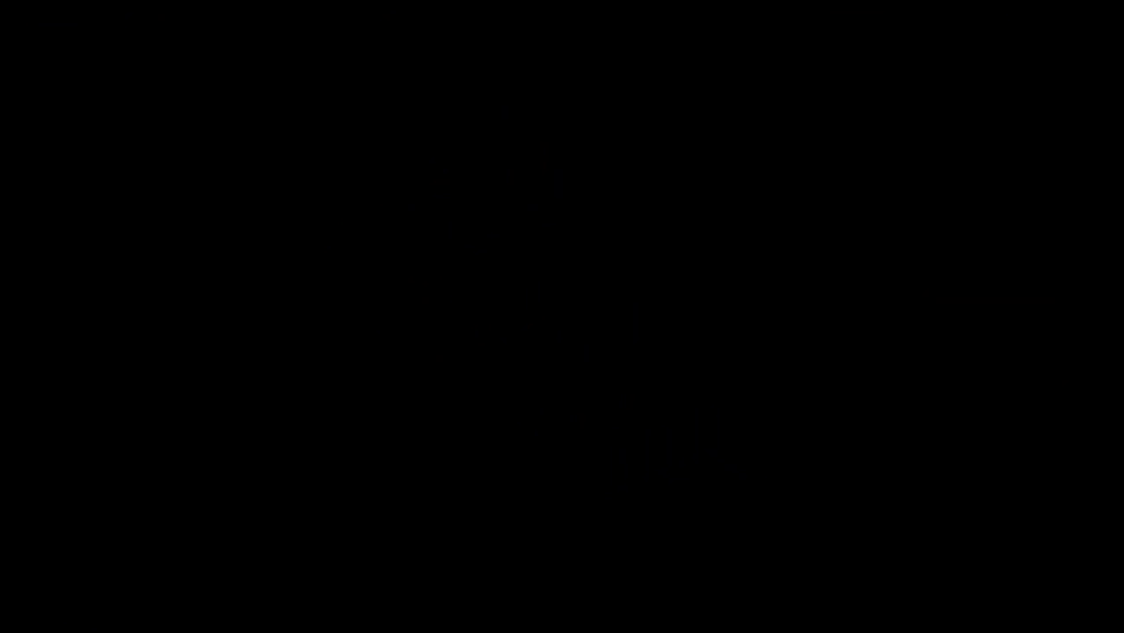